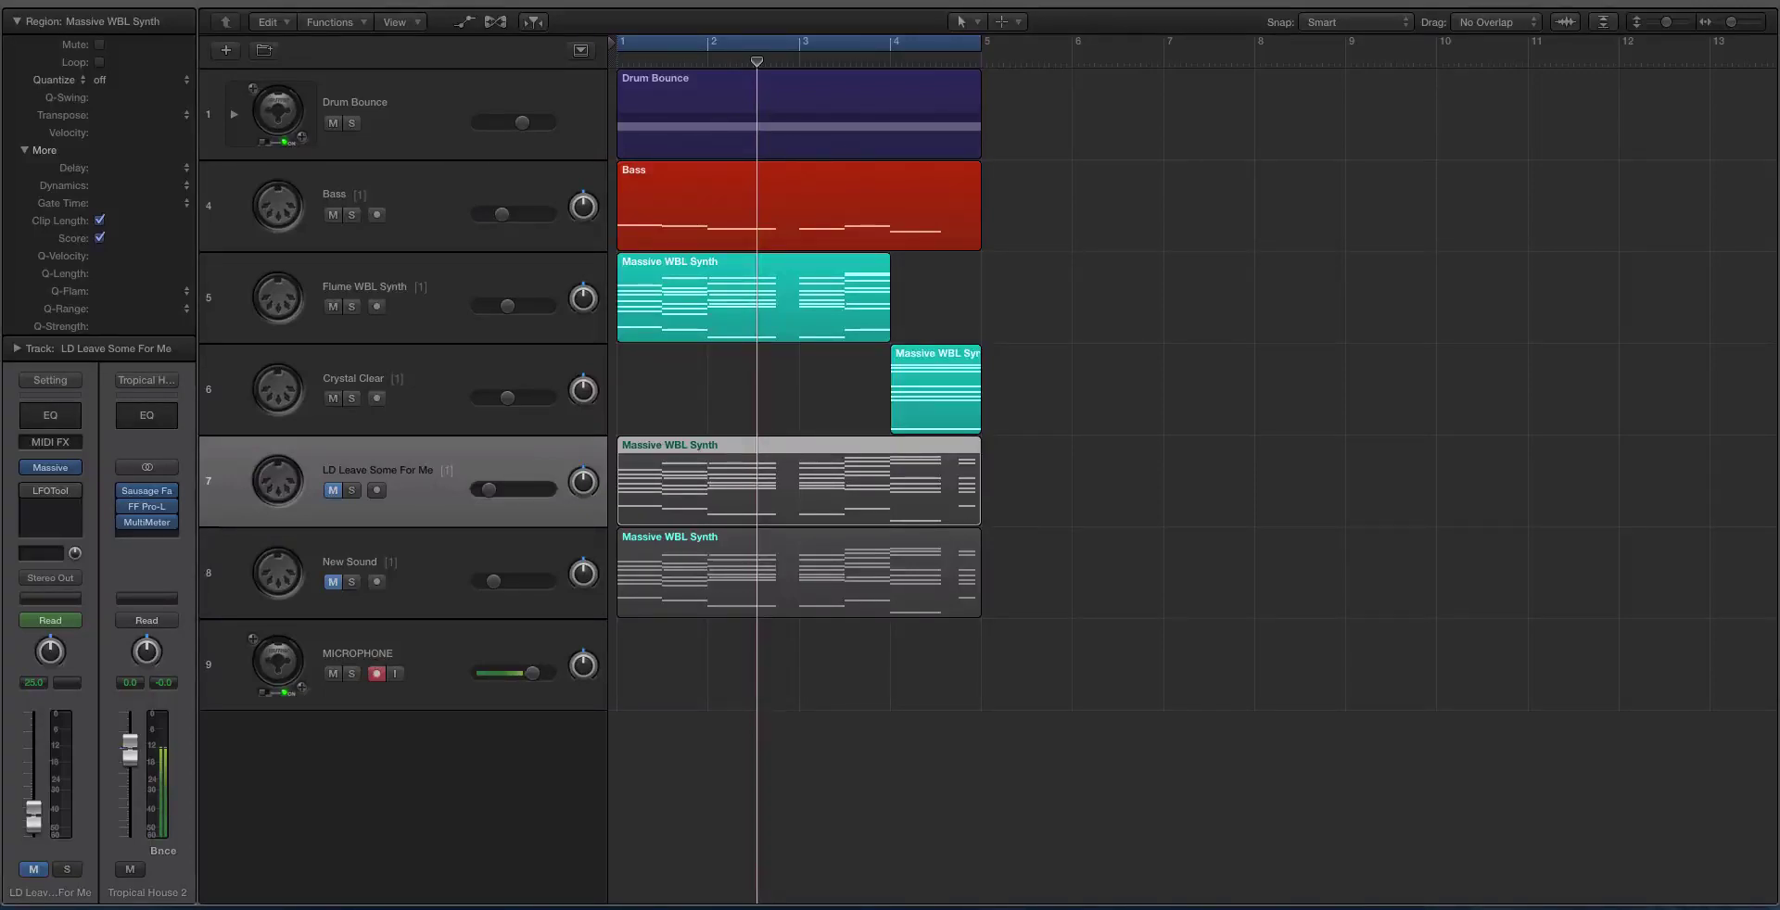
# - Collapse the Region inspector and select the Flume WBL Synth track
pyautogui.click(16, 20)
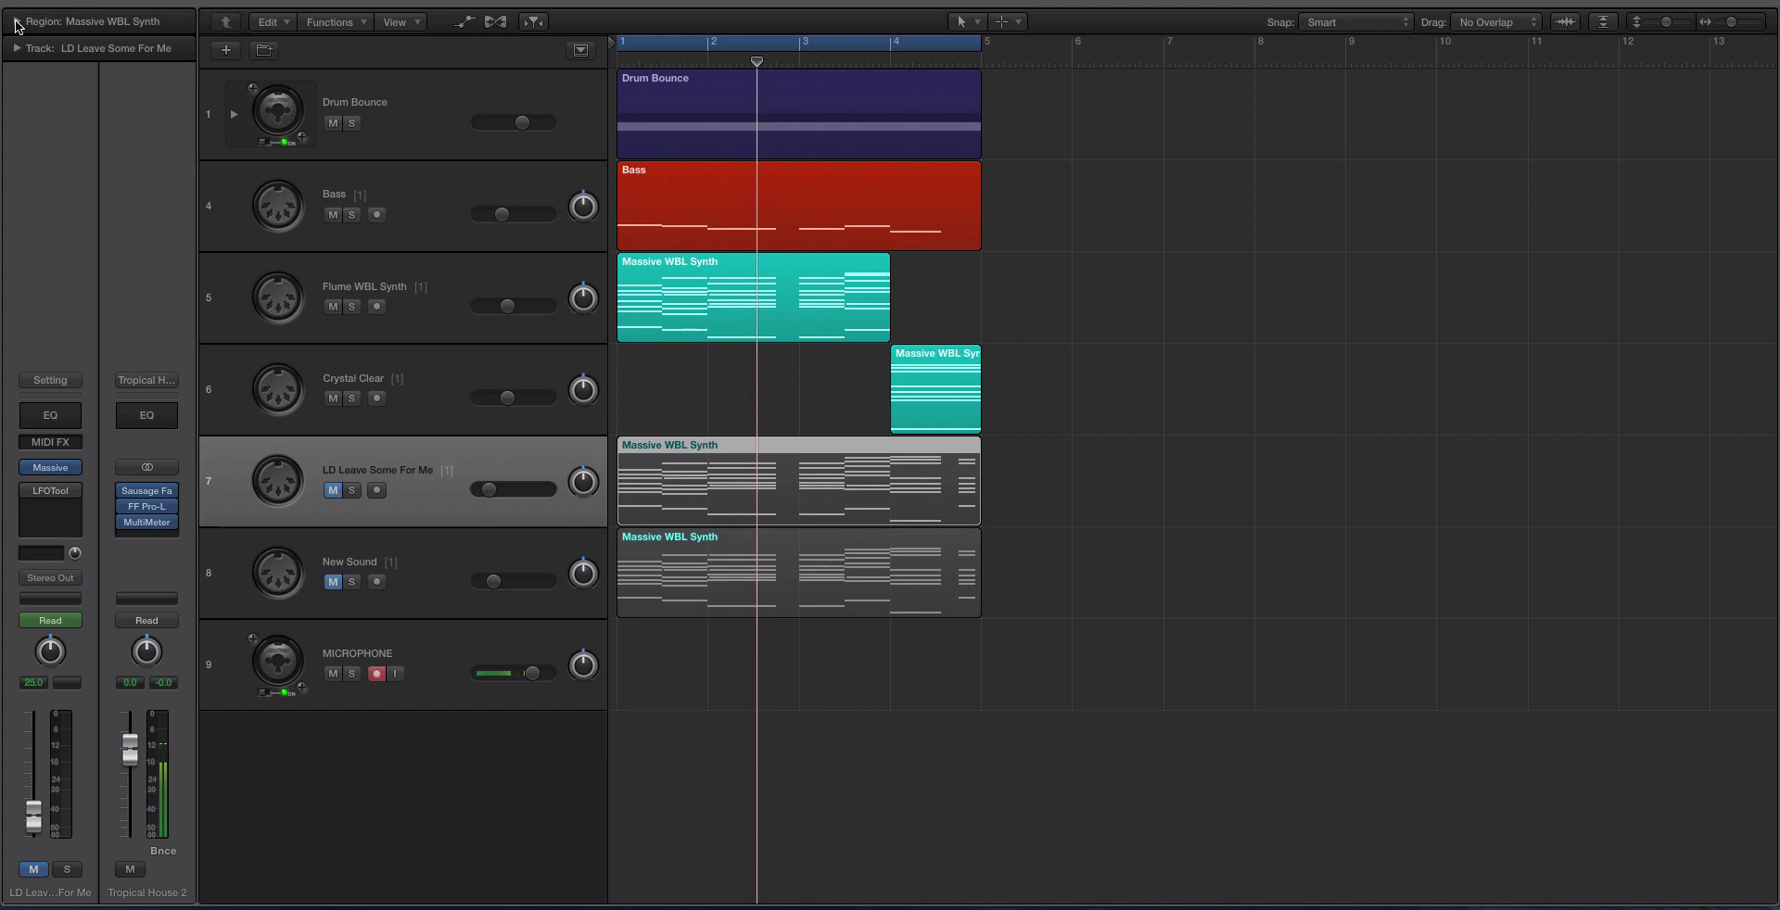
pyautogui.click(454, 269)
pyautogui.click(454, 349)
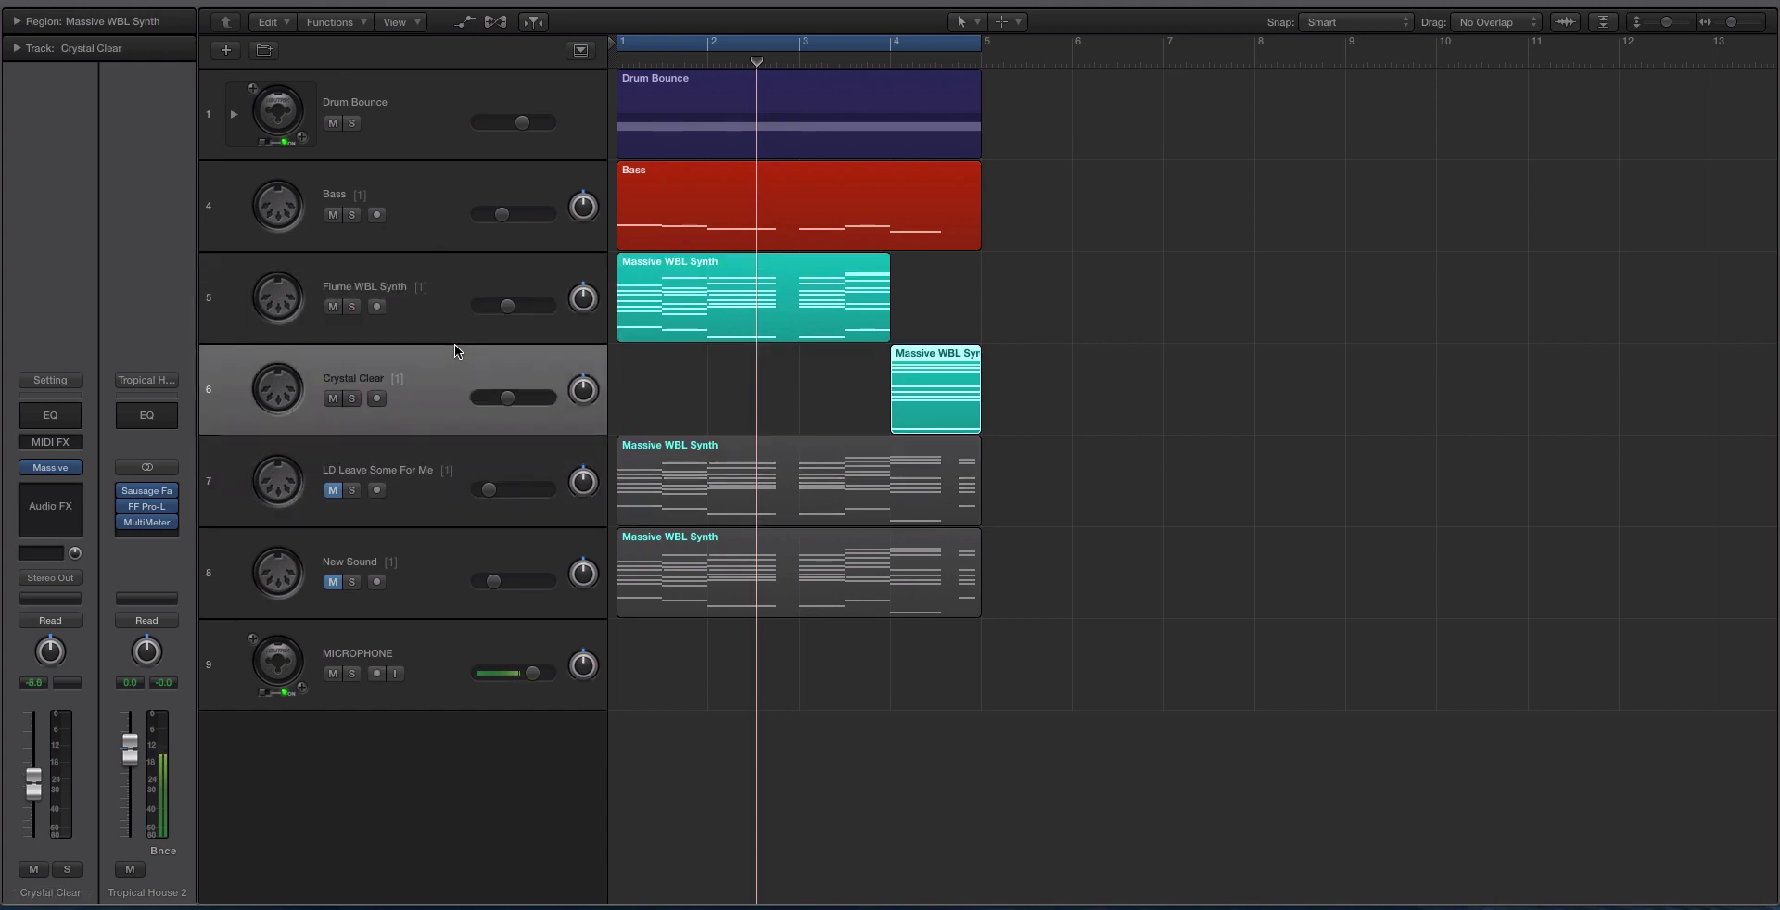
pyautogui.click(435, 327)
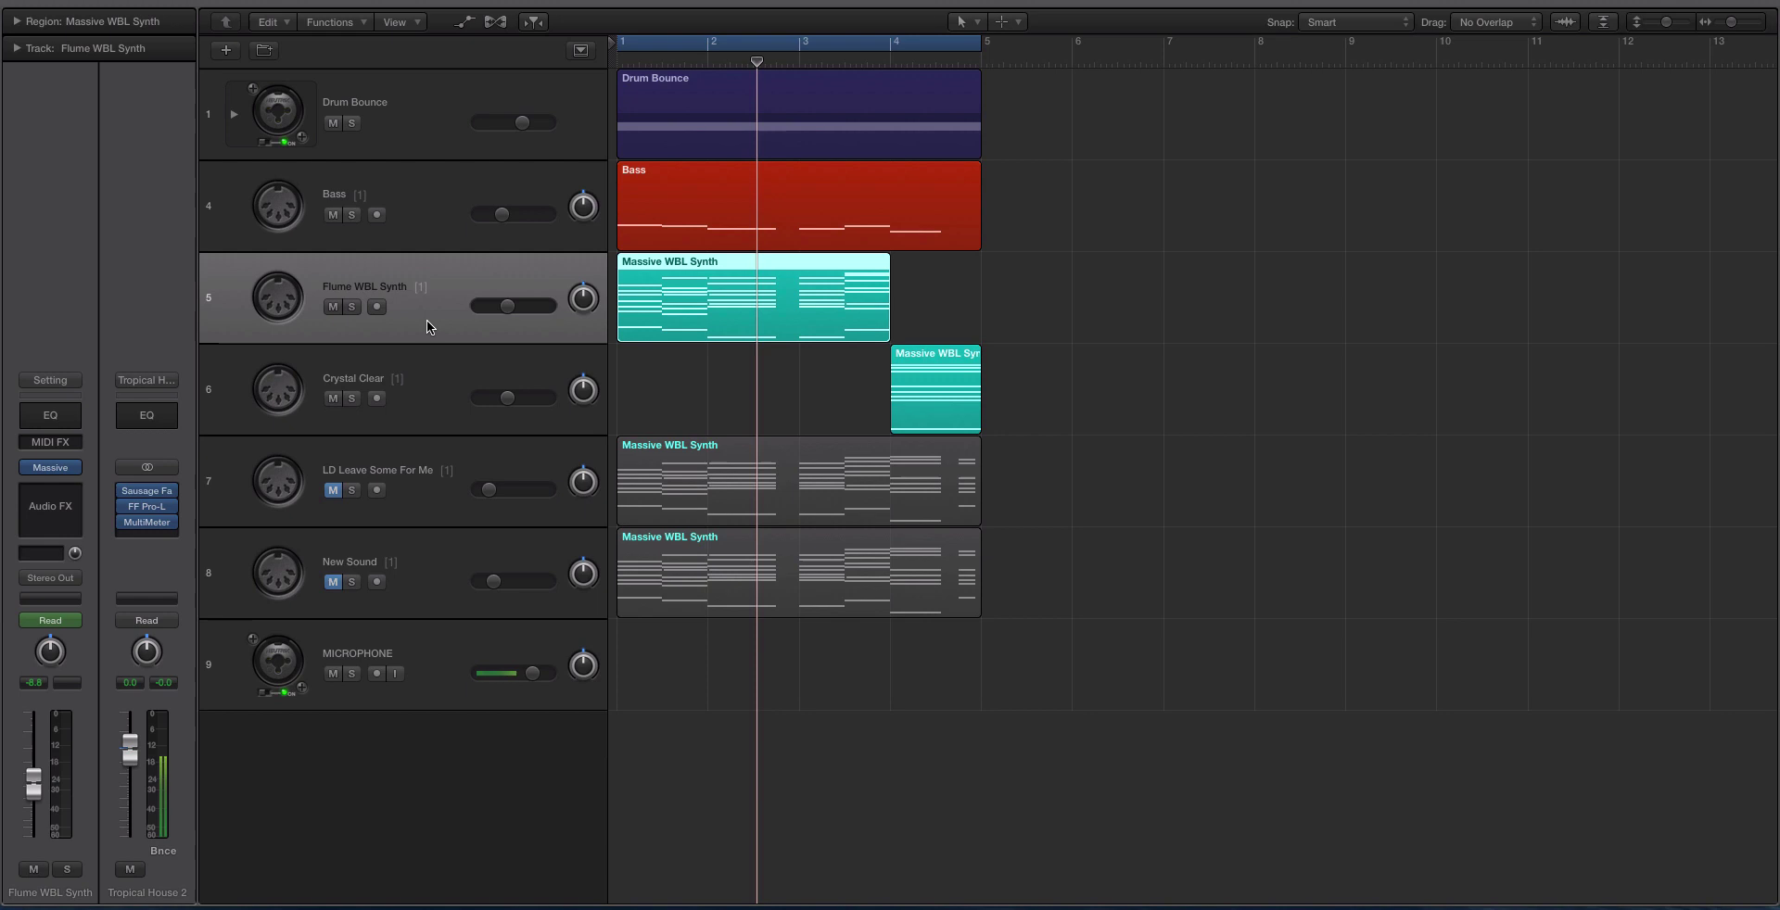
# - Examine the Massive WBL Synth regions on the Flume WBL Synth and Crystal Clear tracks and play them in context with the arrangement
pyautogui.click(979, 269)
pyautogui.press('super+Right')
pyautogui.press('super+Right')
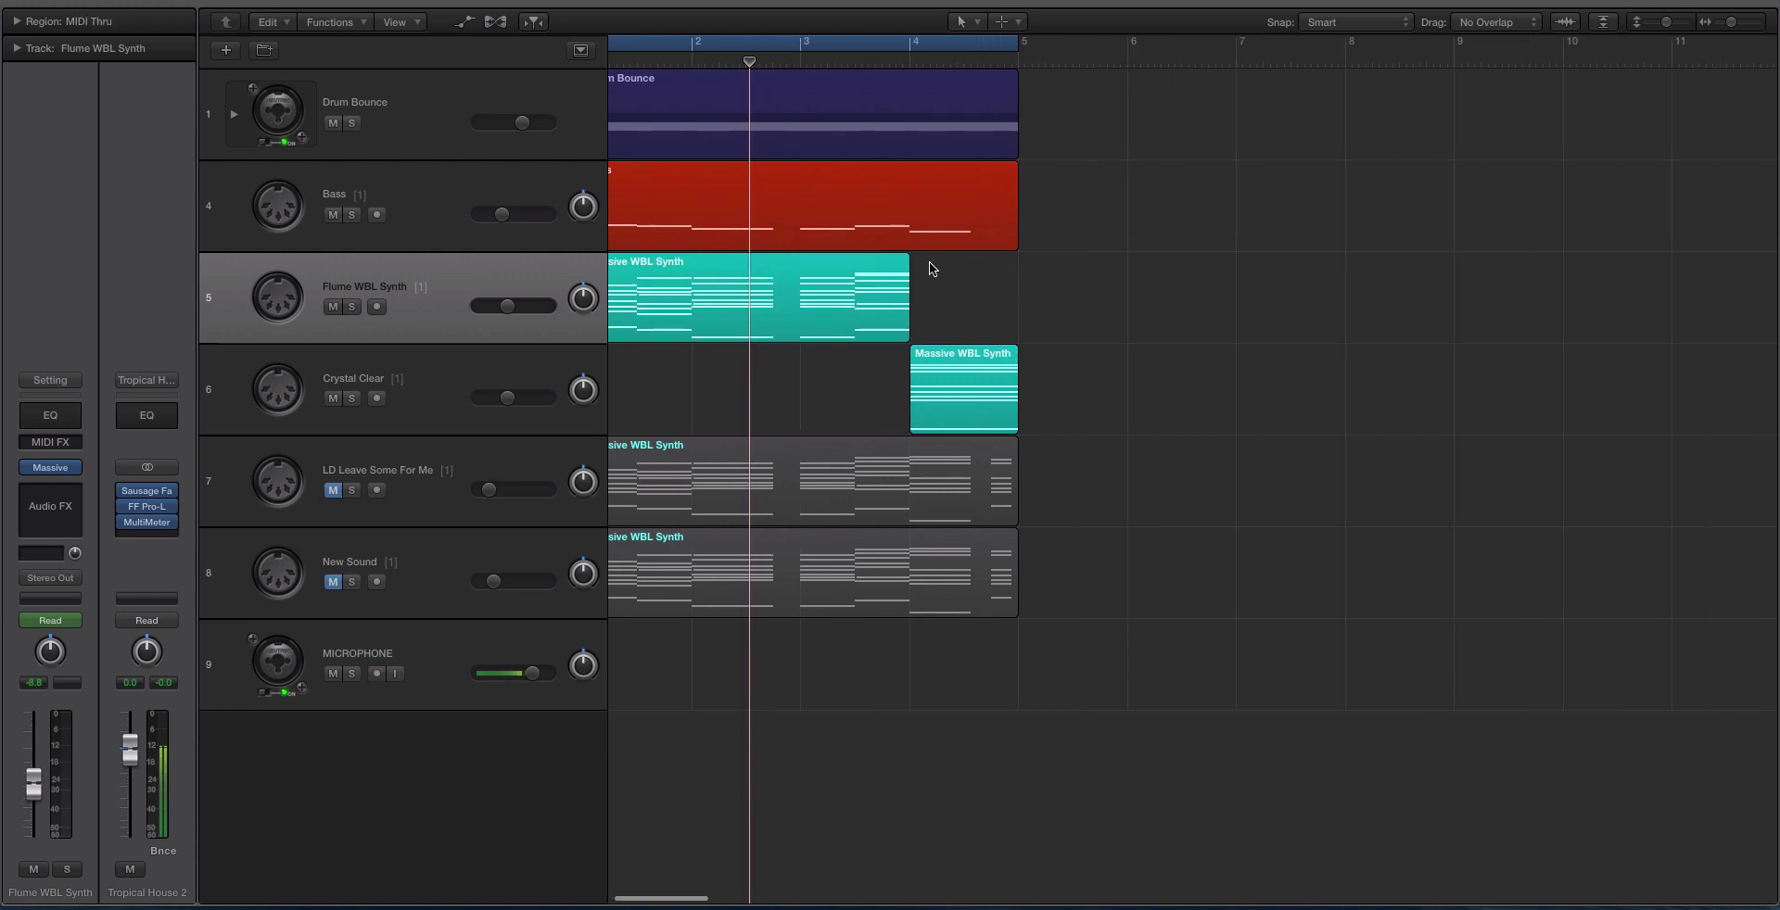
pyautogui.hscroll(-2, 930, 264)
pyautogui.moveTo(1176, 403); pyautogui.dragTo(865, 310)
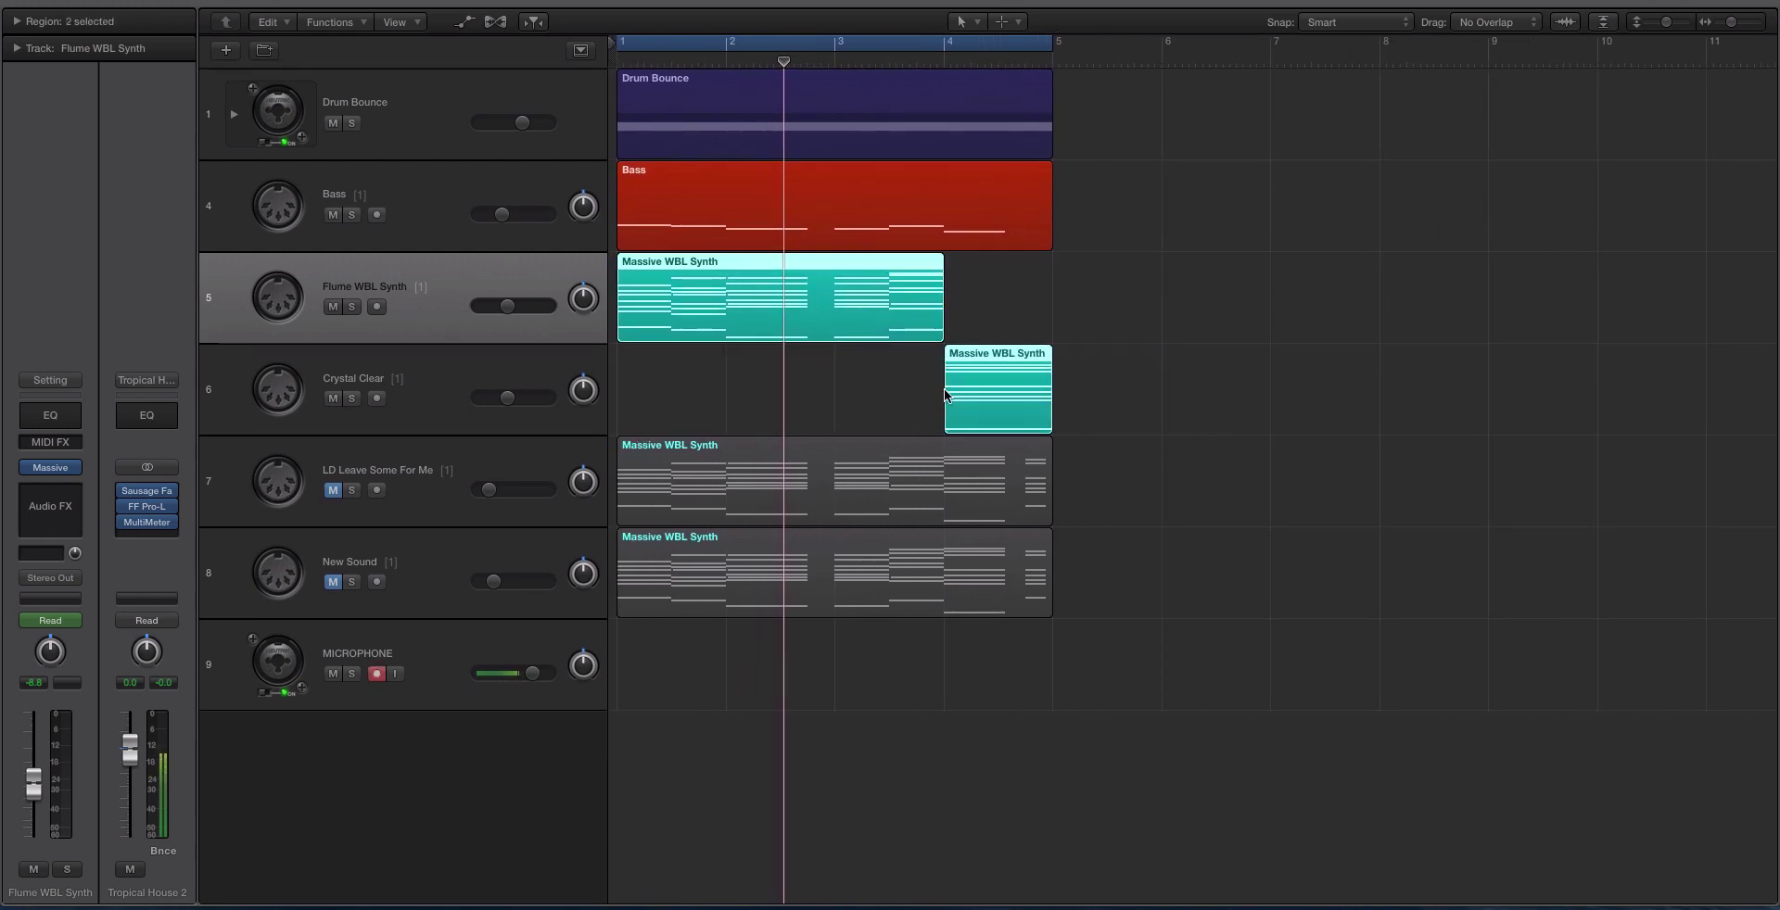
pyautogui.click(942, 391)
pyautogui.click(974, 390)
pyautogui.moveTo(836, 374); pyautogui.dragTo(1096, 404)
pyautogui.hotkey('ctrl', 's')
pyautogui.hotkey('ctrl', 's')
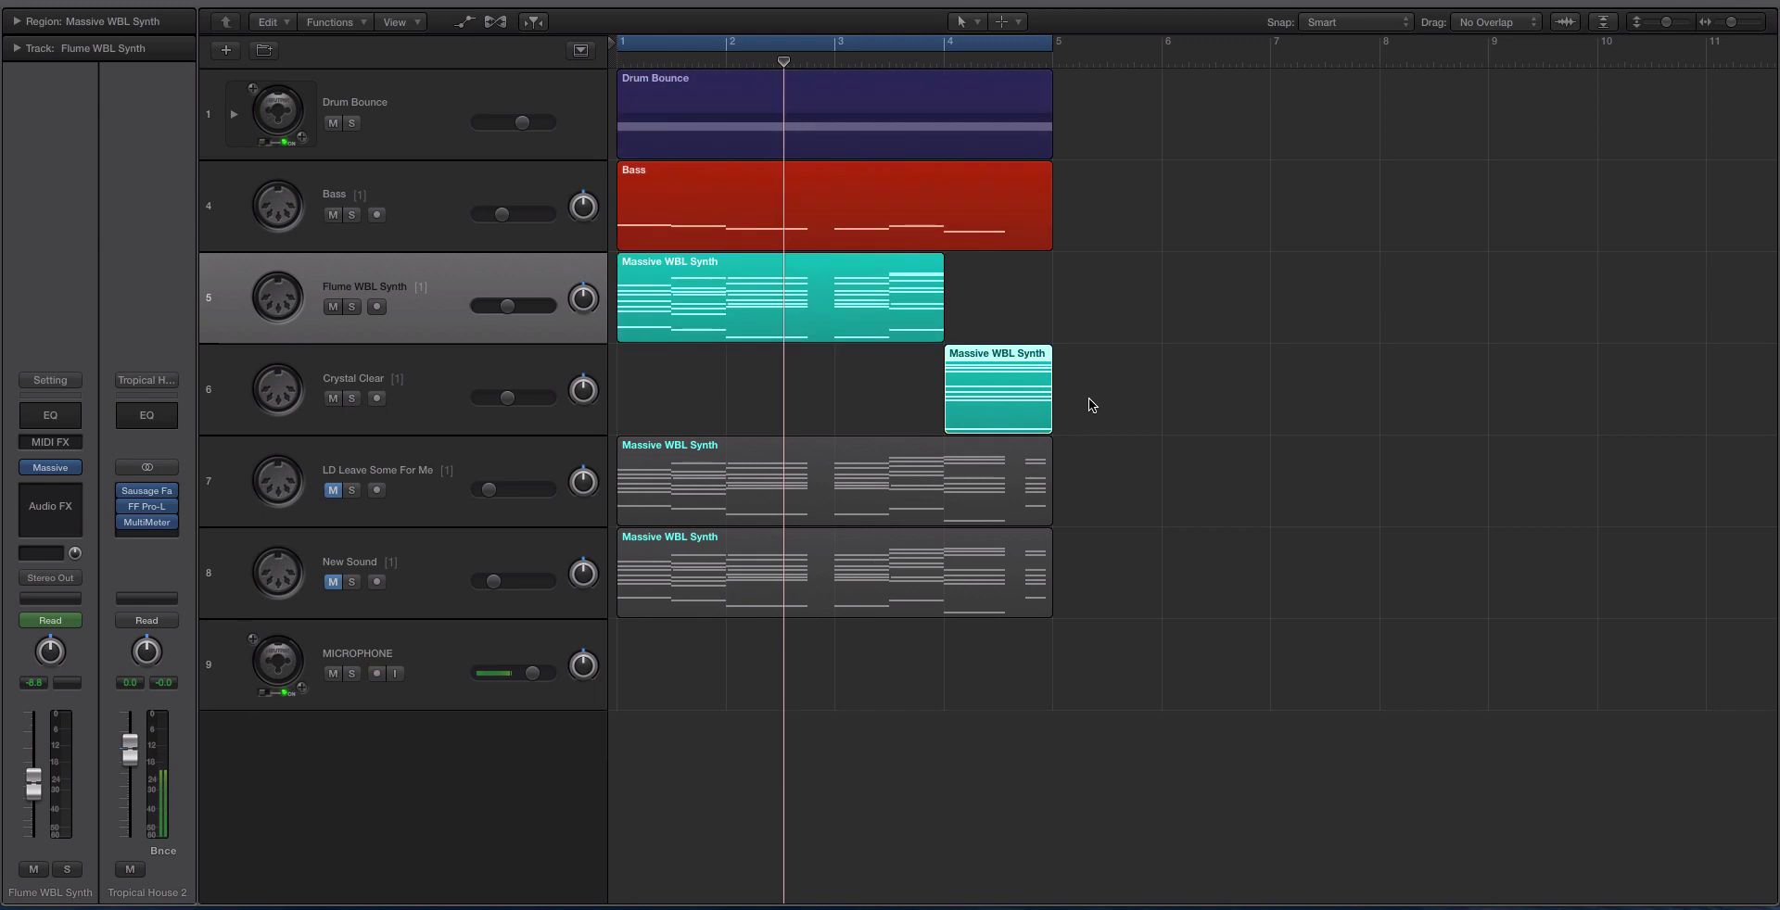
pyautogui.press('space')
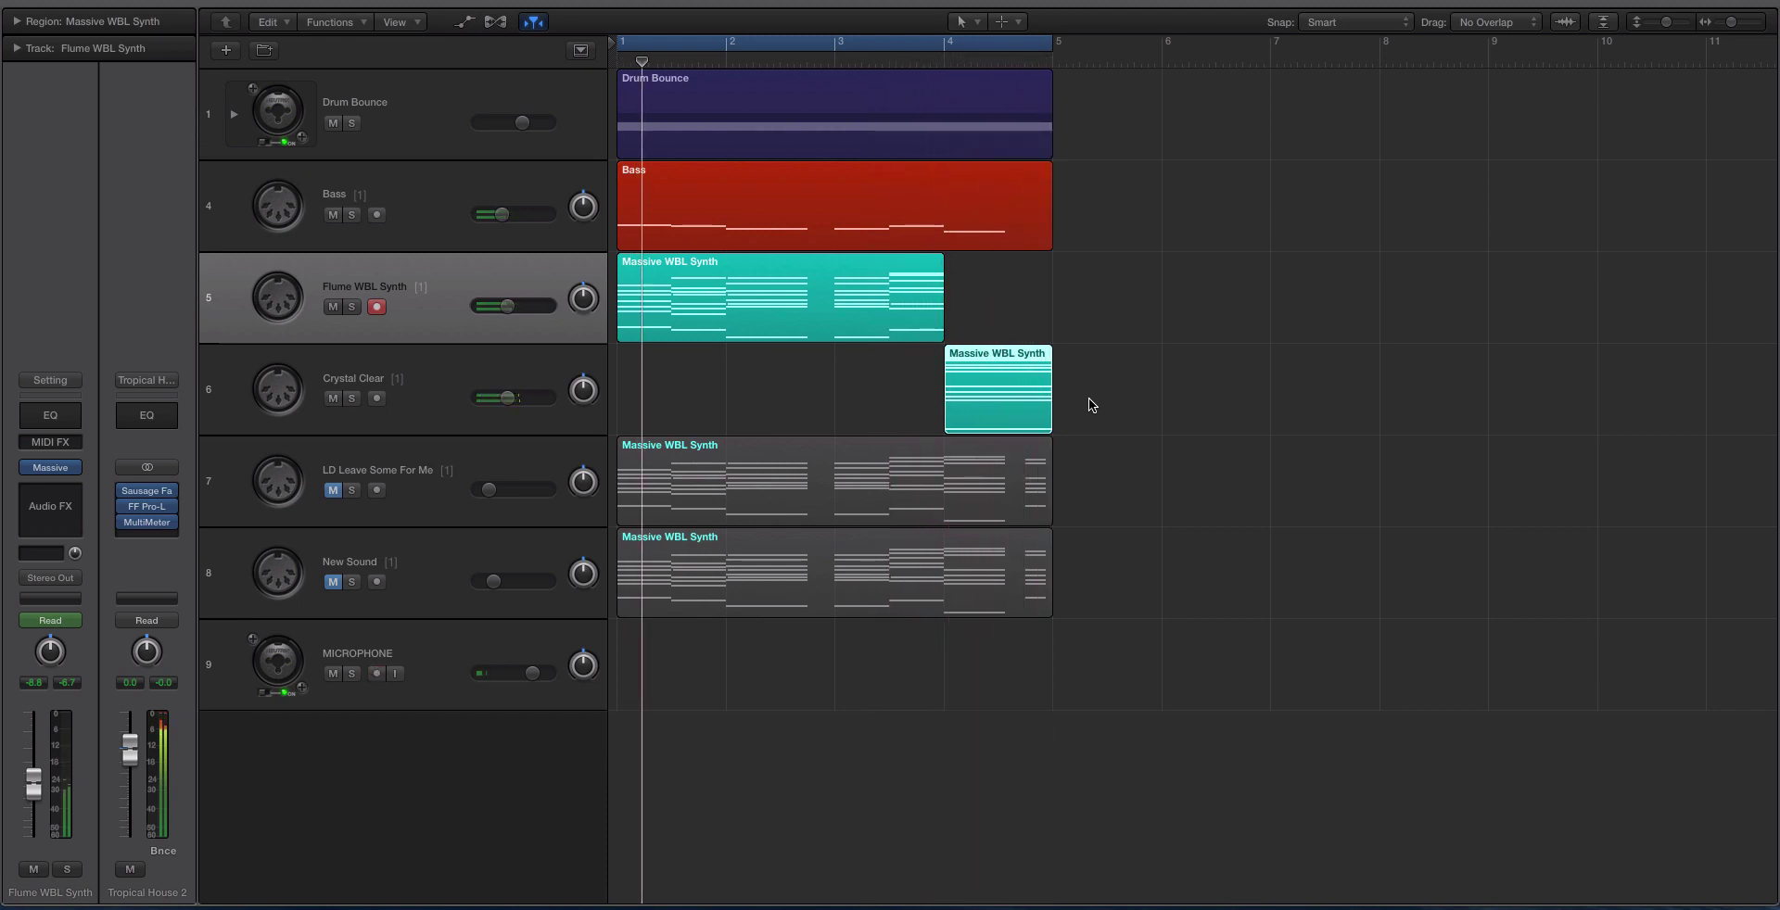
# - Bounce the Flume WBL Synth and Crystal Clear regions in place to a new track, leaving the source regions and including volume/pan automation
pyautogui.moveTo(1148, 413); pyautogui.dragTo(866, 317)
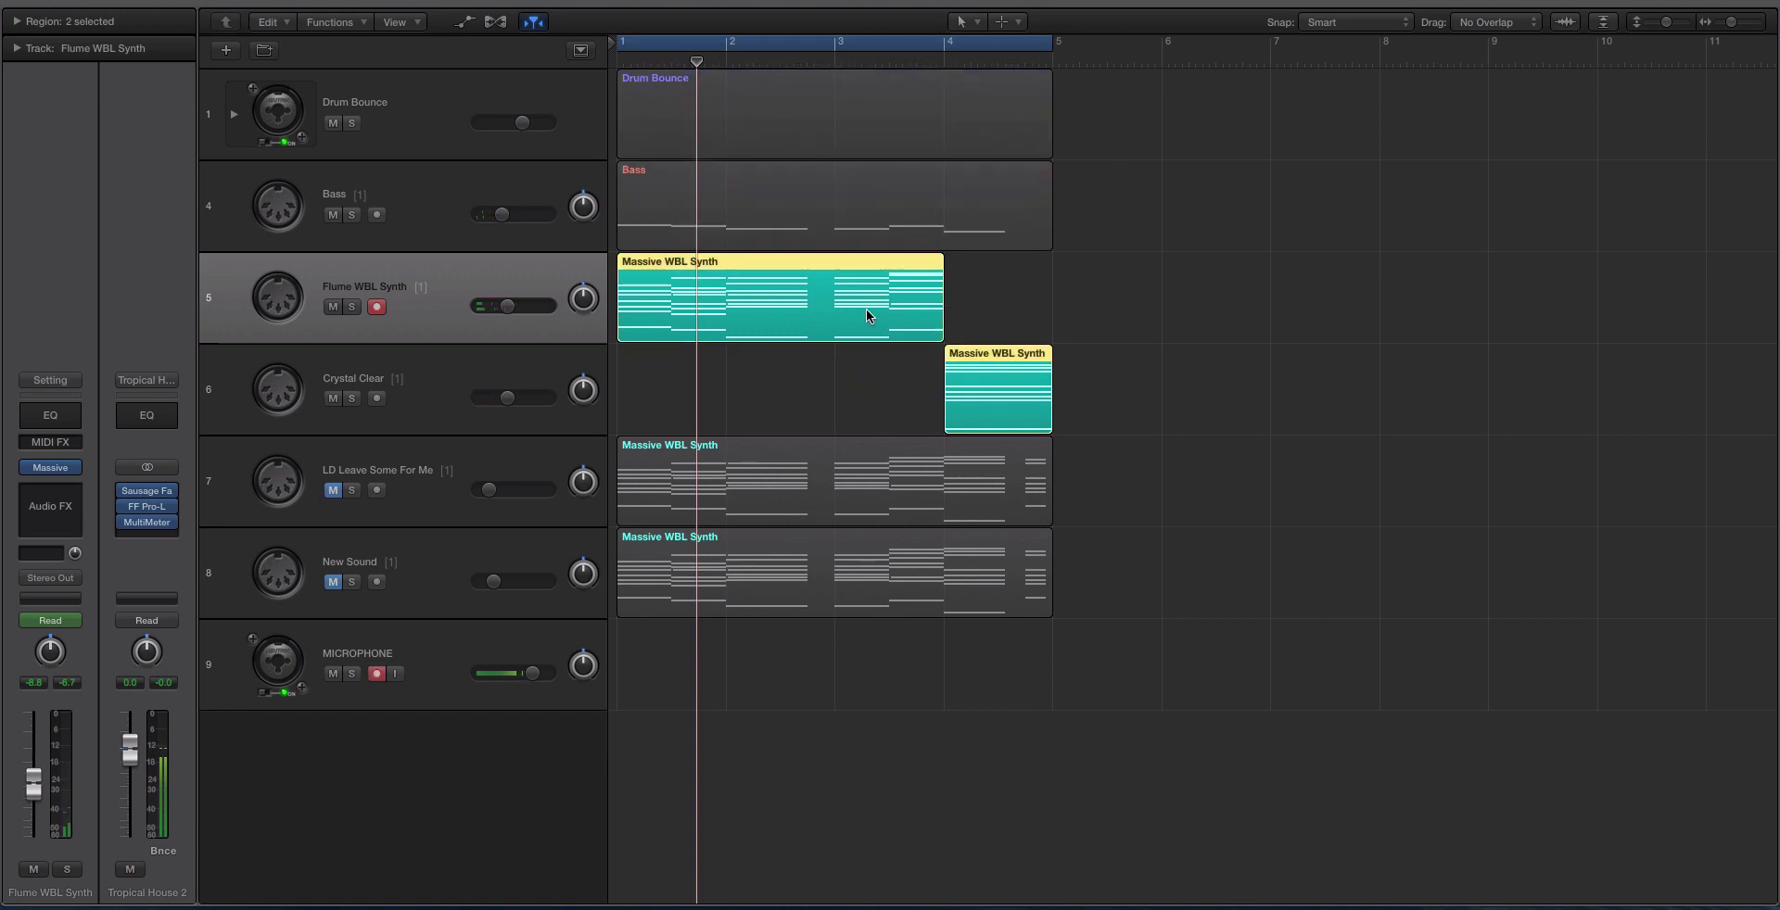
pyautogui.hotkey('ctrl', 'b')
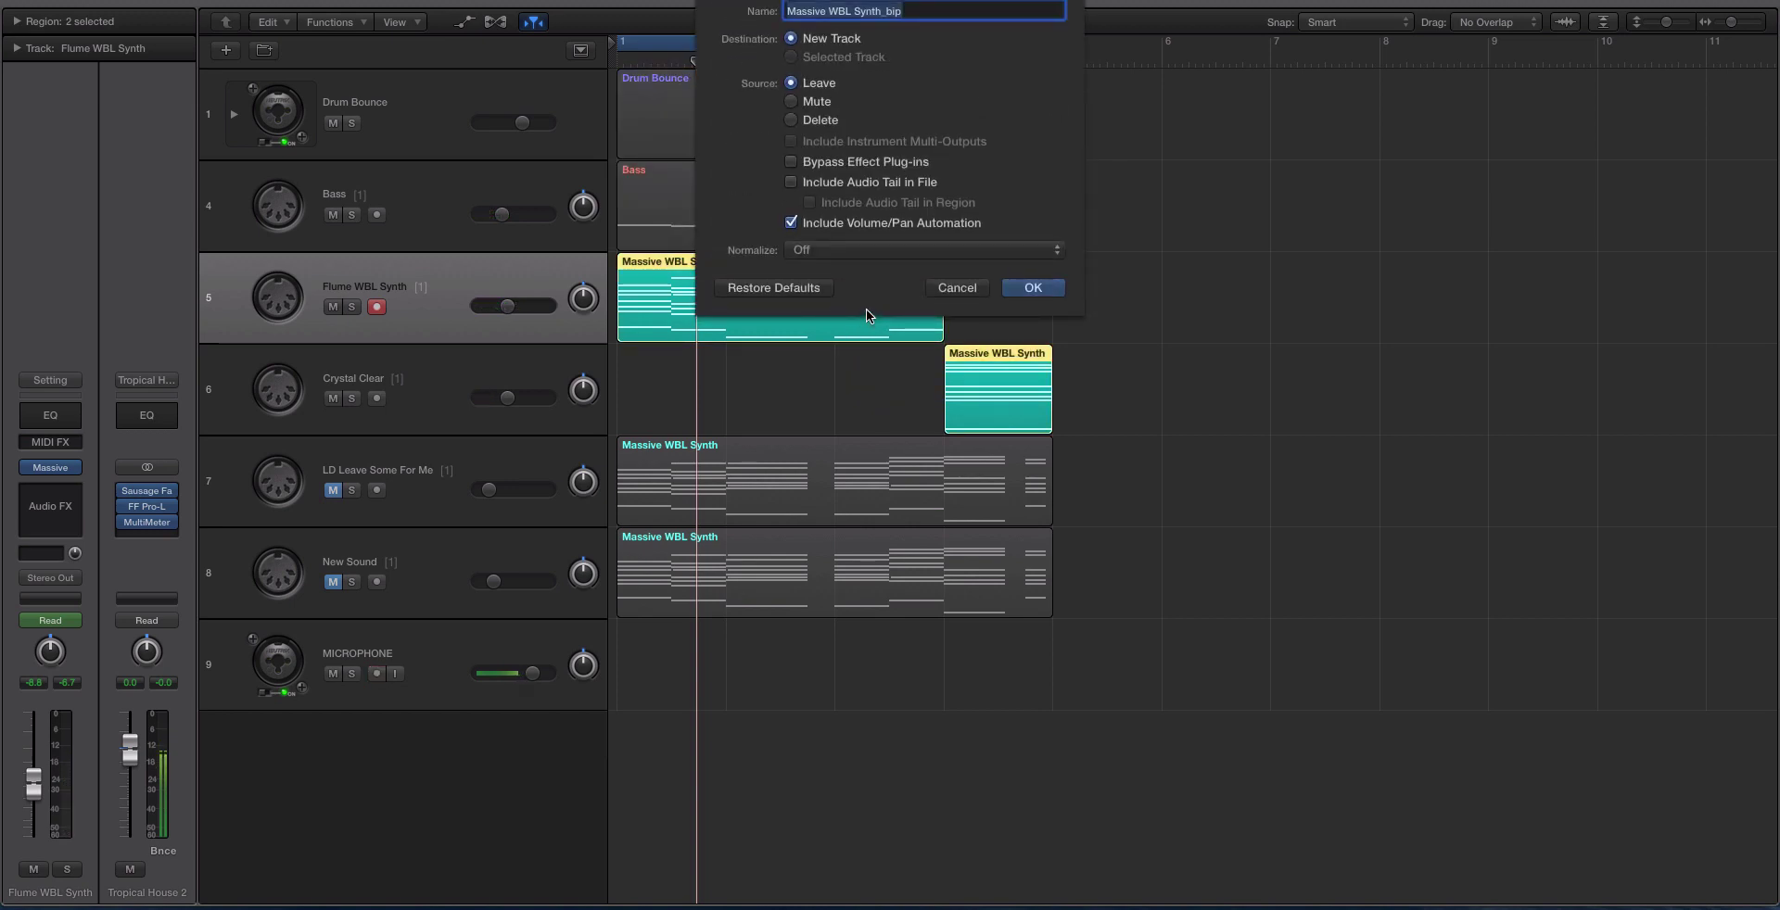
pyautogui.press('Return')
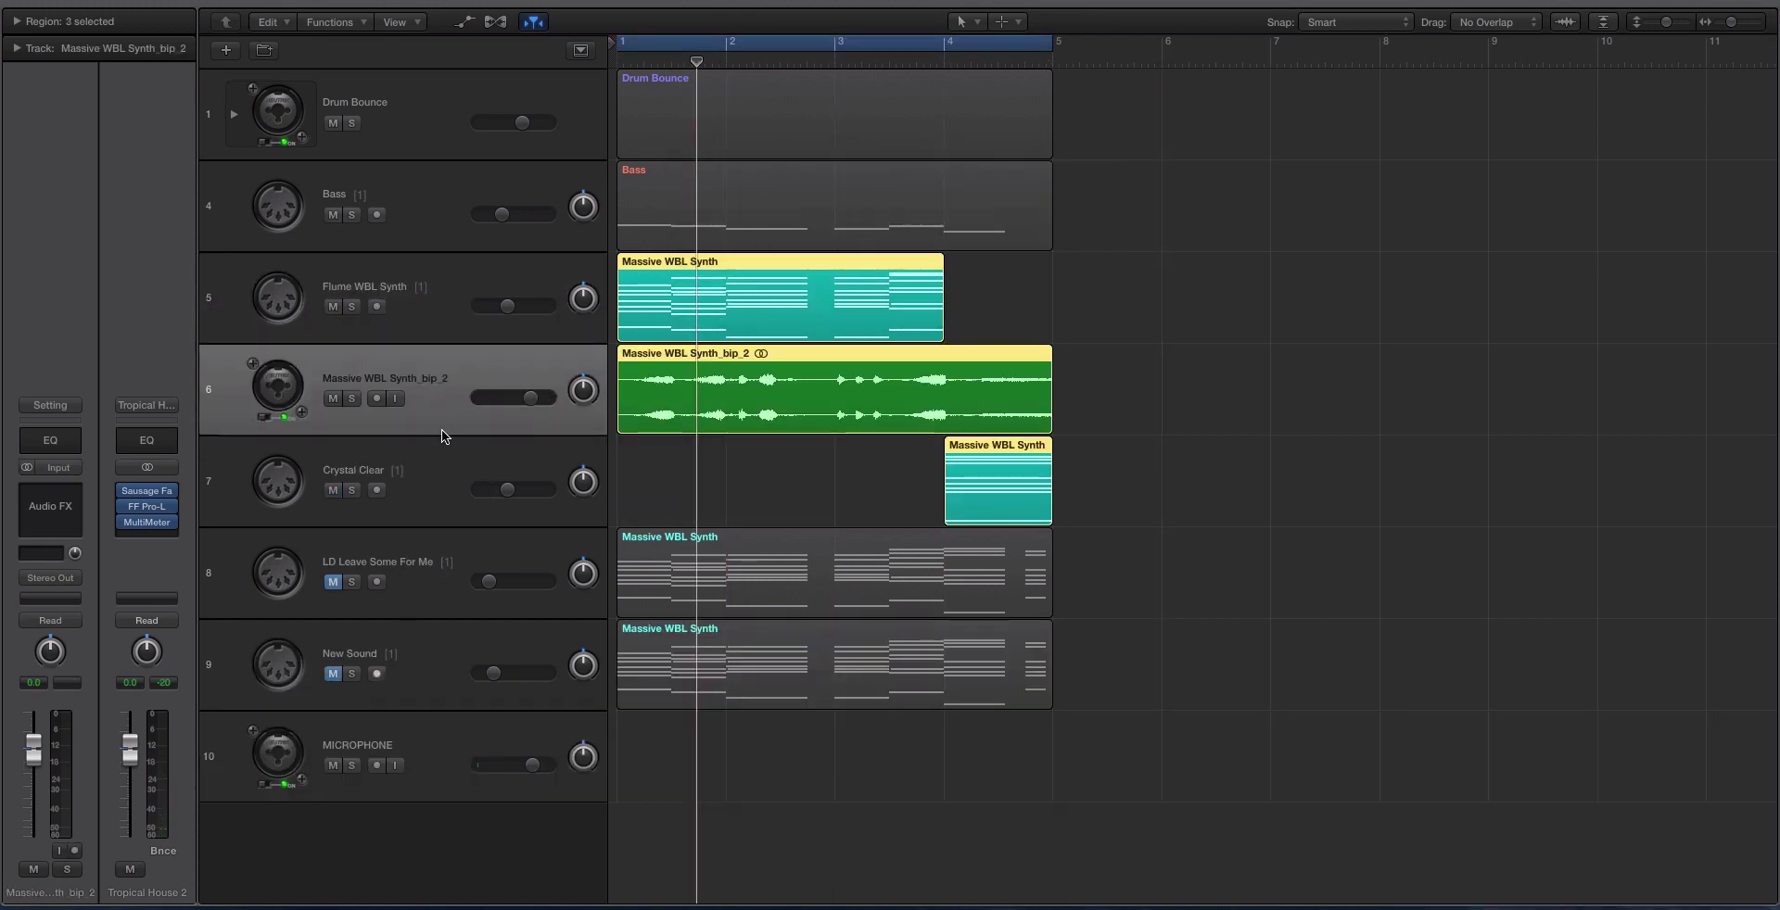
# - Move the bounced audio track below the Crystal Clear track
pyautogui.click(377, 765)
pyautogui.click(445, 417)
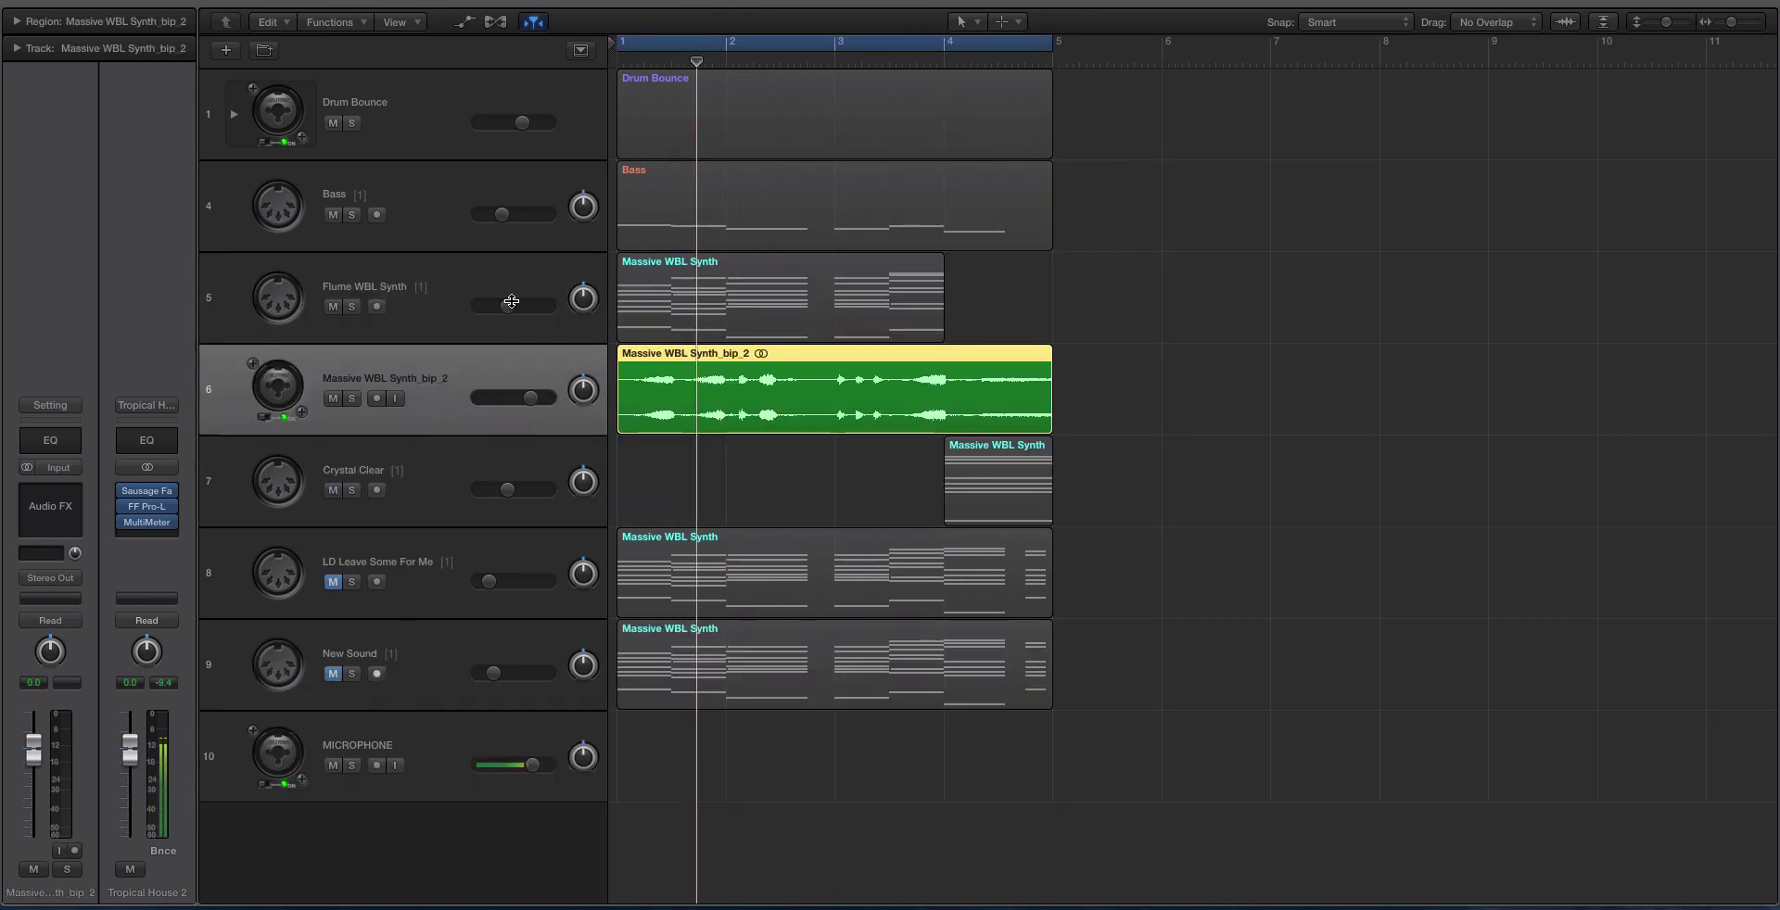
pyautogui.moveTo(414, 399); pyautogui.dragTo(449, 543)
# - Play the bounced audio region soloed, stop playback and turn solo mode off
pyautogui.press('space')
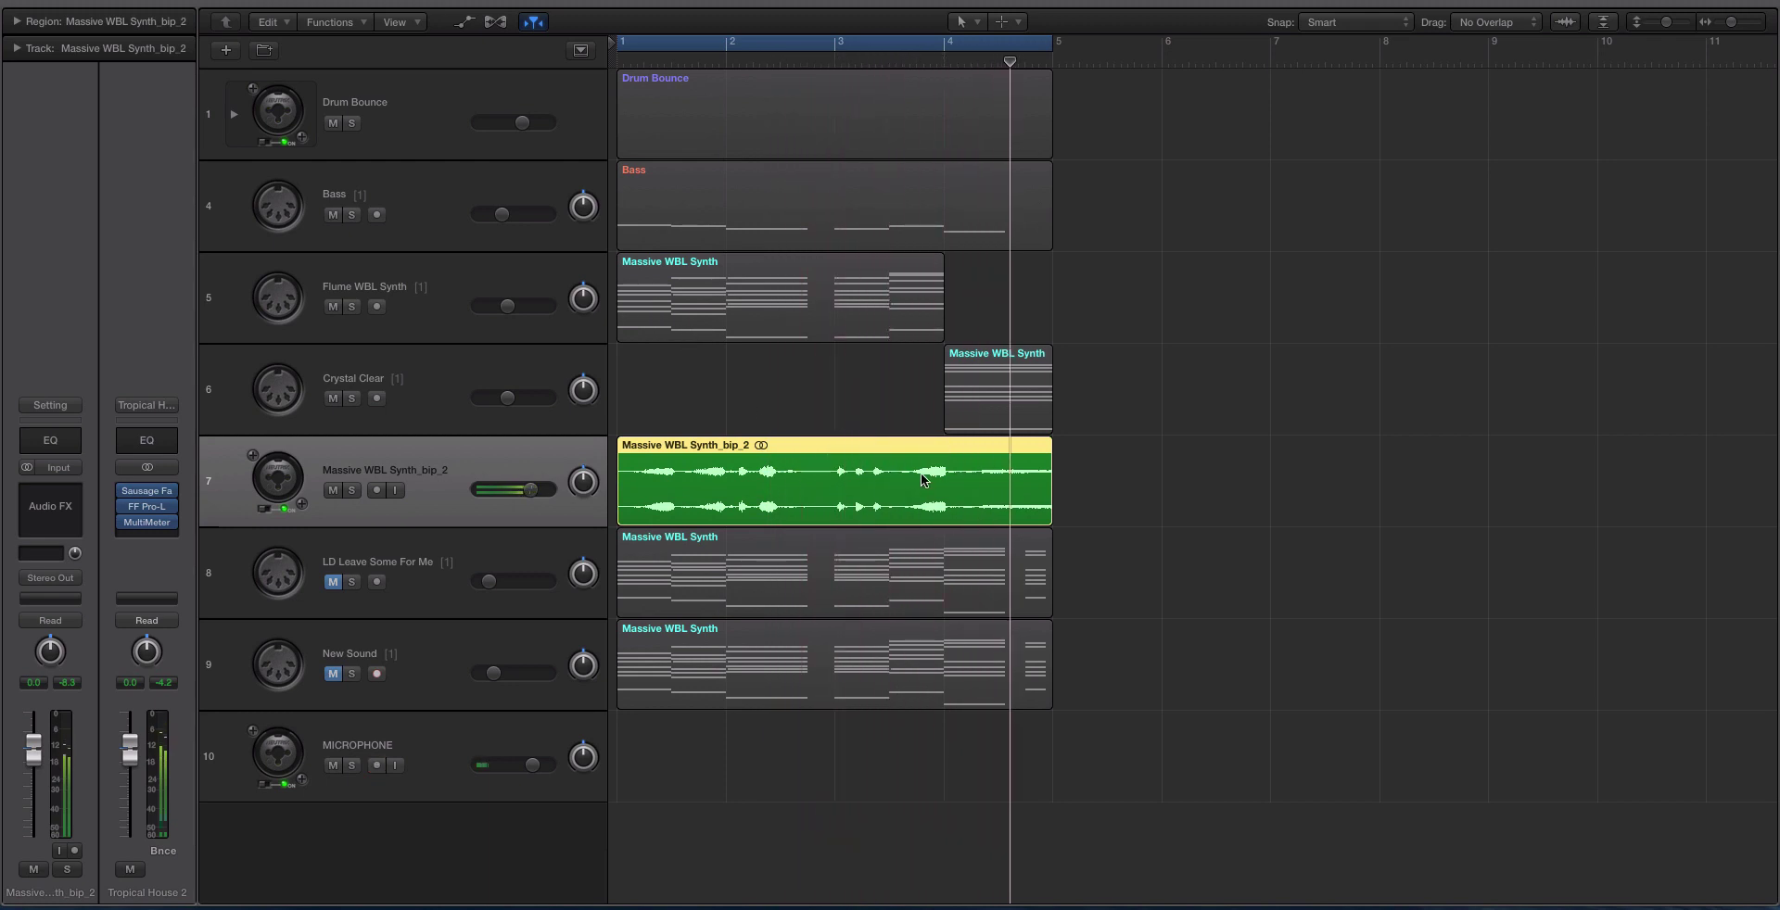
pyautogui.press('space')
pyautogui.hotkey('ctrl', 's')
# - Compare the Flume WBL Synth and Crystal Clear source regions with the bounced audio region
pyautogui.scroll(1, 964, 478)
pyautogui.scroll(1, 956, 491)
pyautogui.click(421, 447)
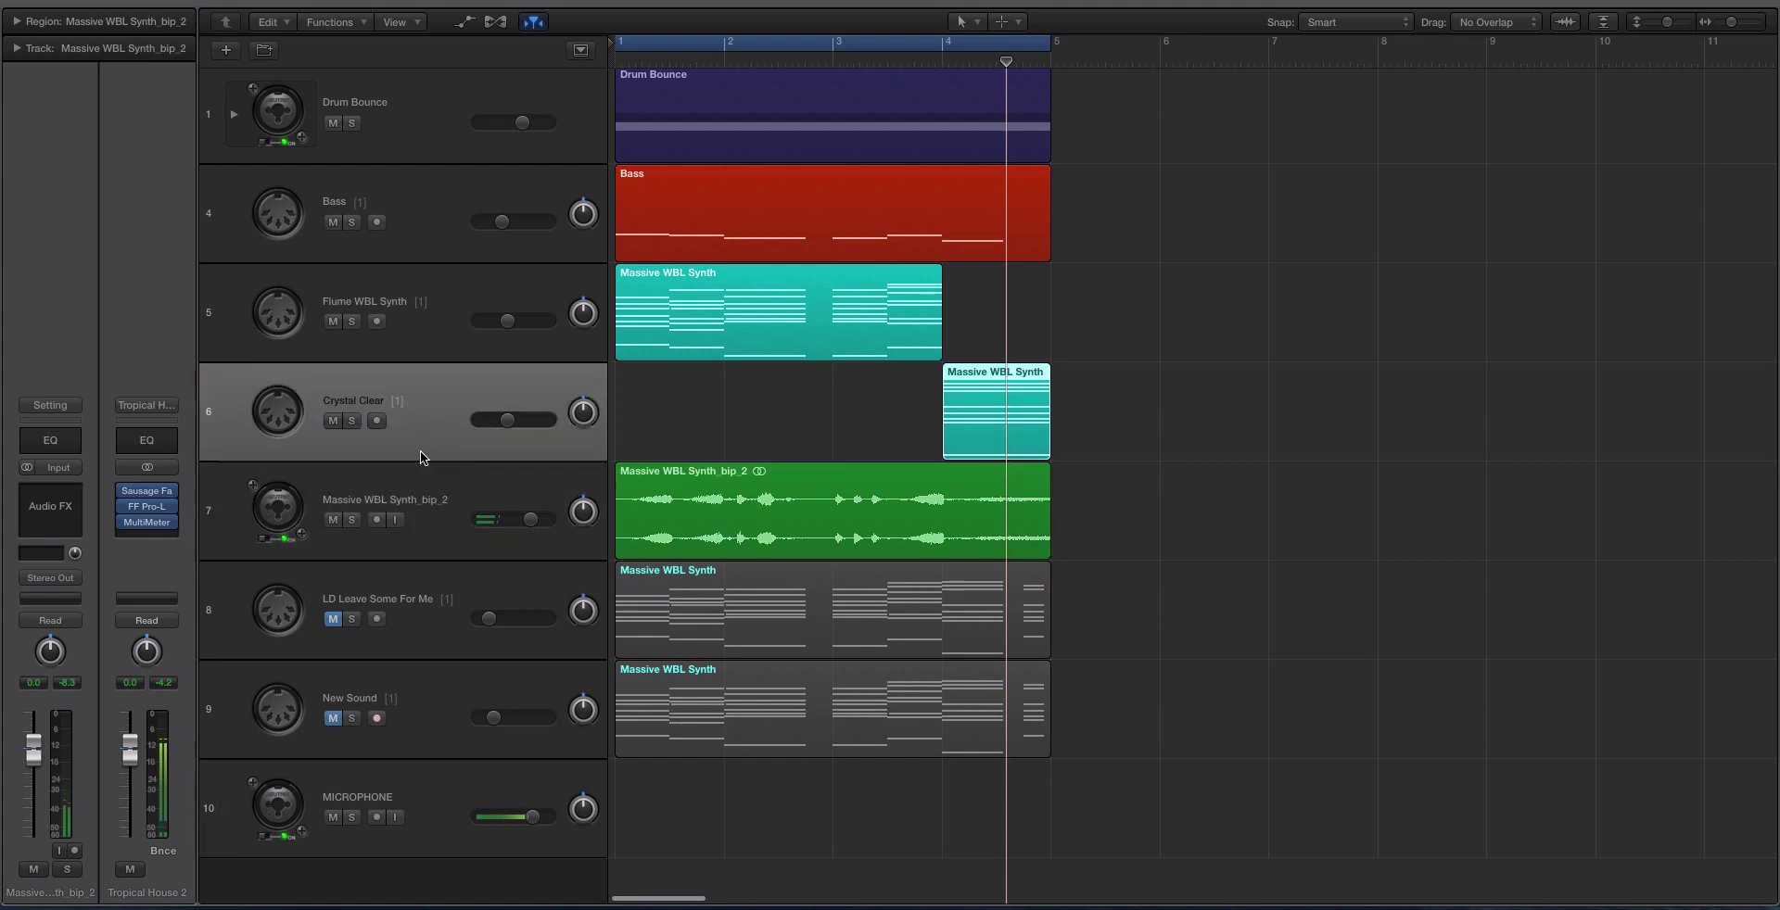
pyautogui.click(436, 501)
pyautogui.click(498, 293)
pyautogui.click(499, 371)
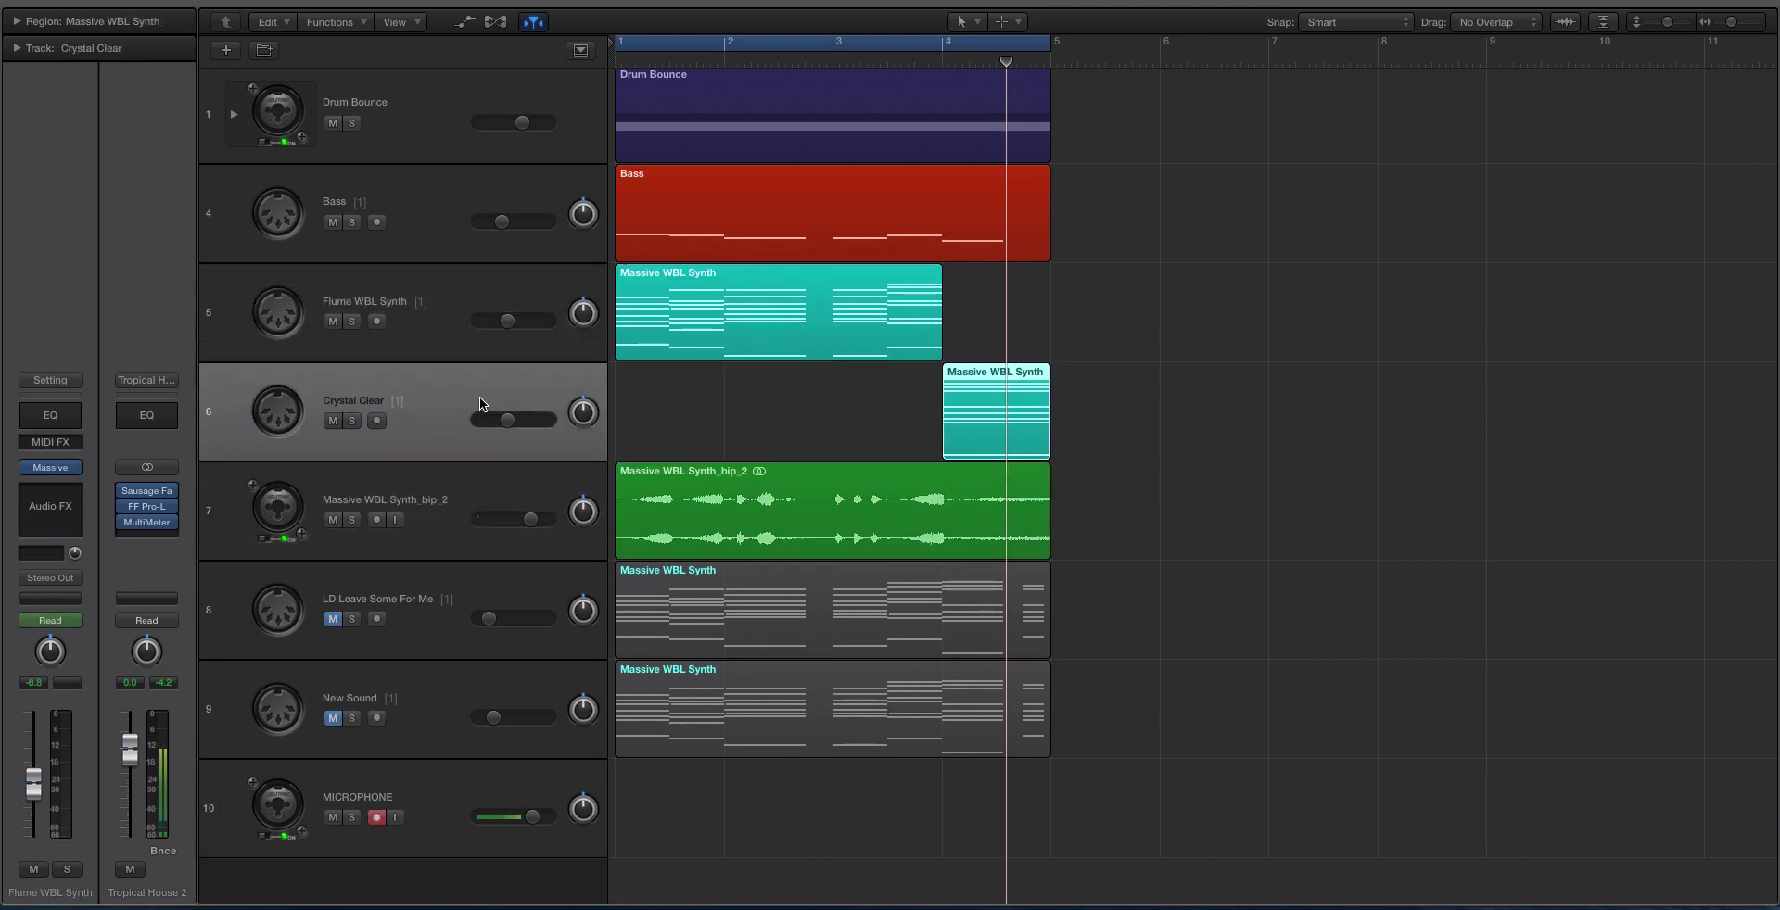
pyautogui.moveTo(1121, 414); pyautogui.dragTo(854, 342)
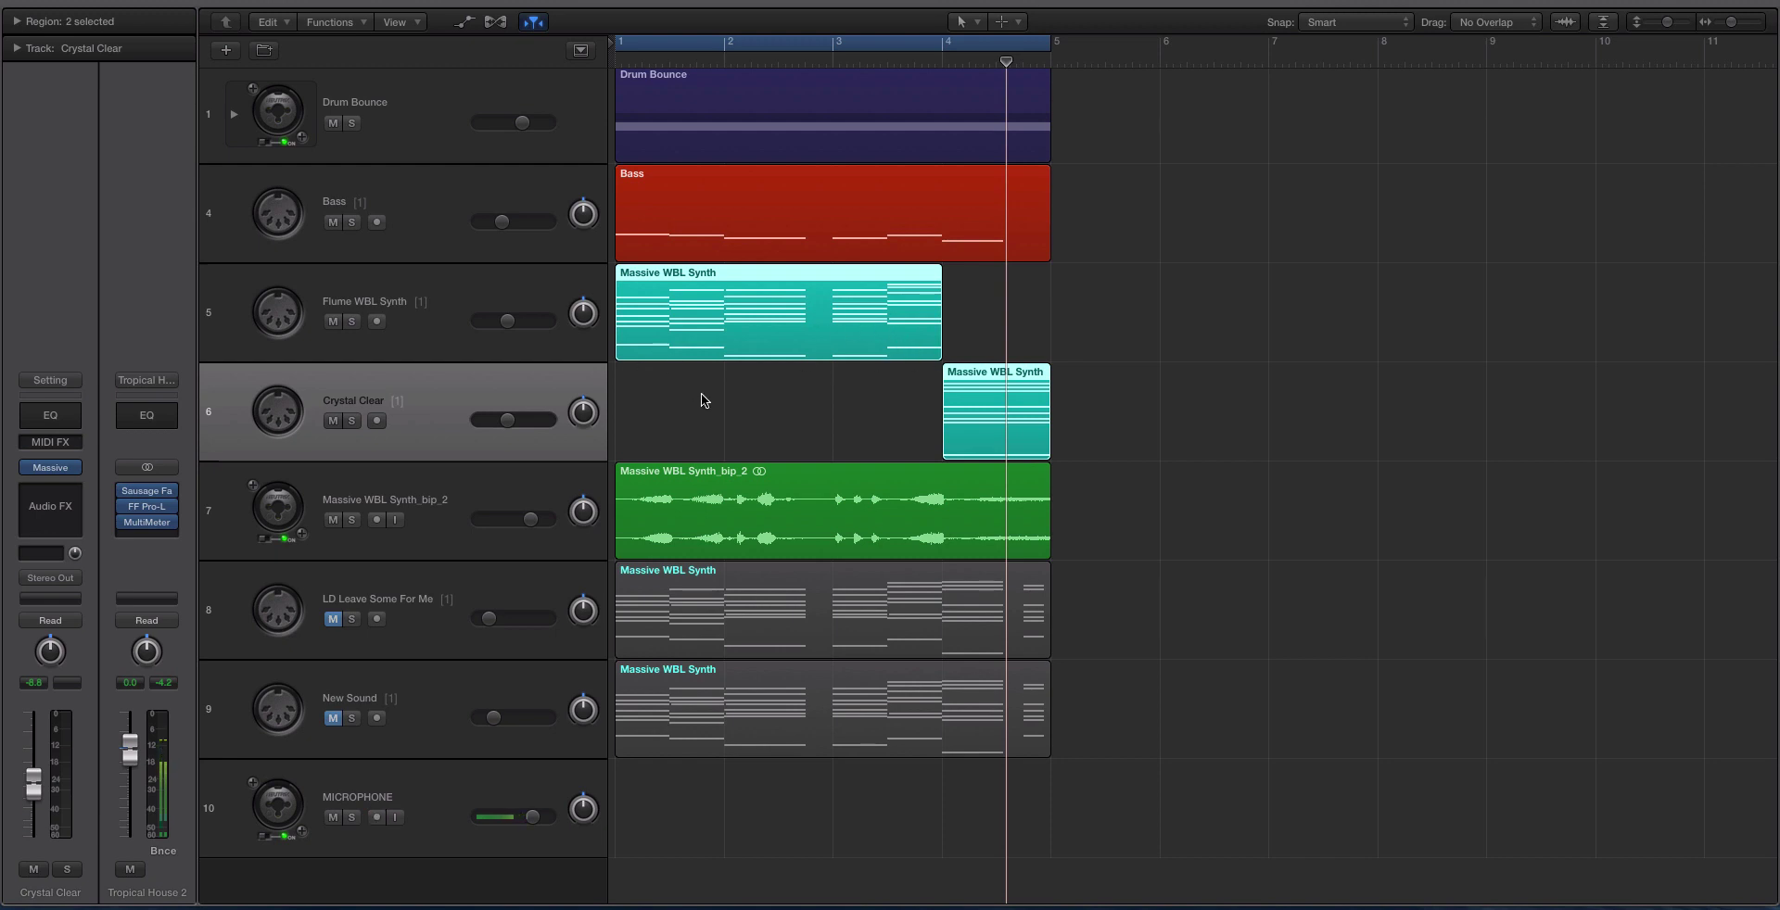
pyautogui.click(674, 490)
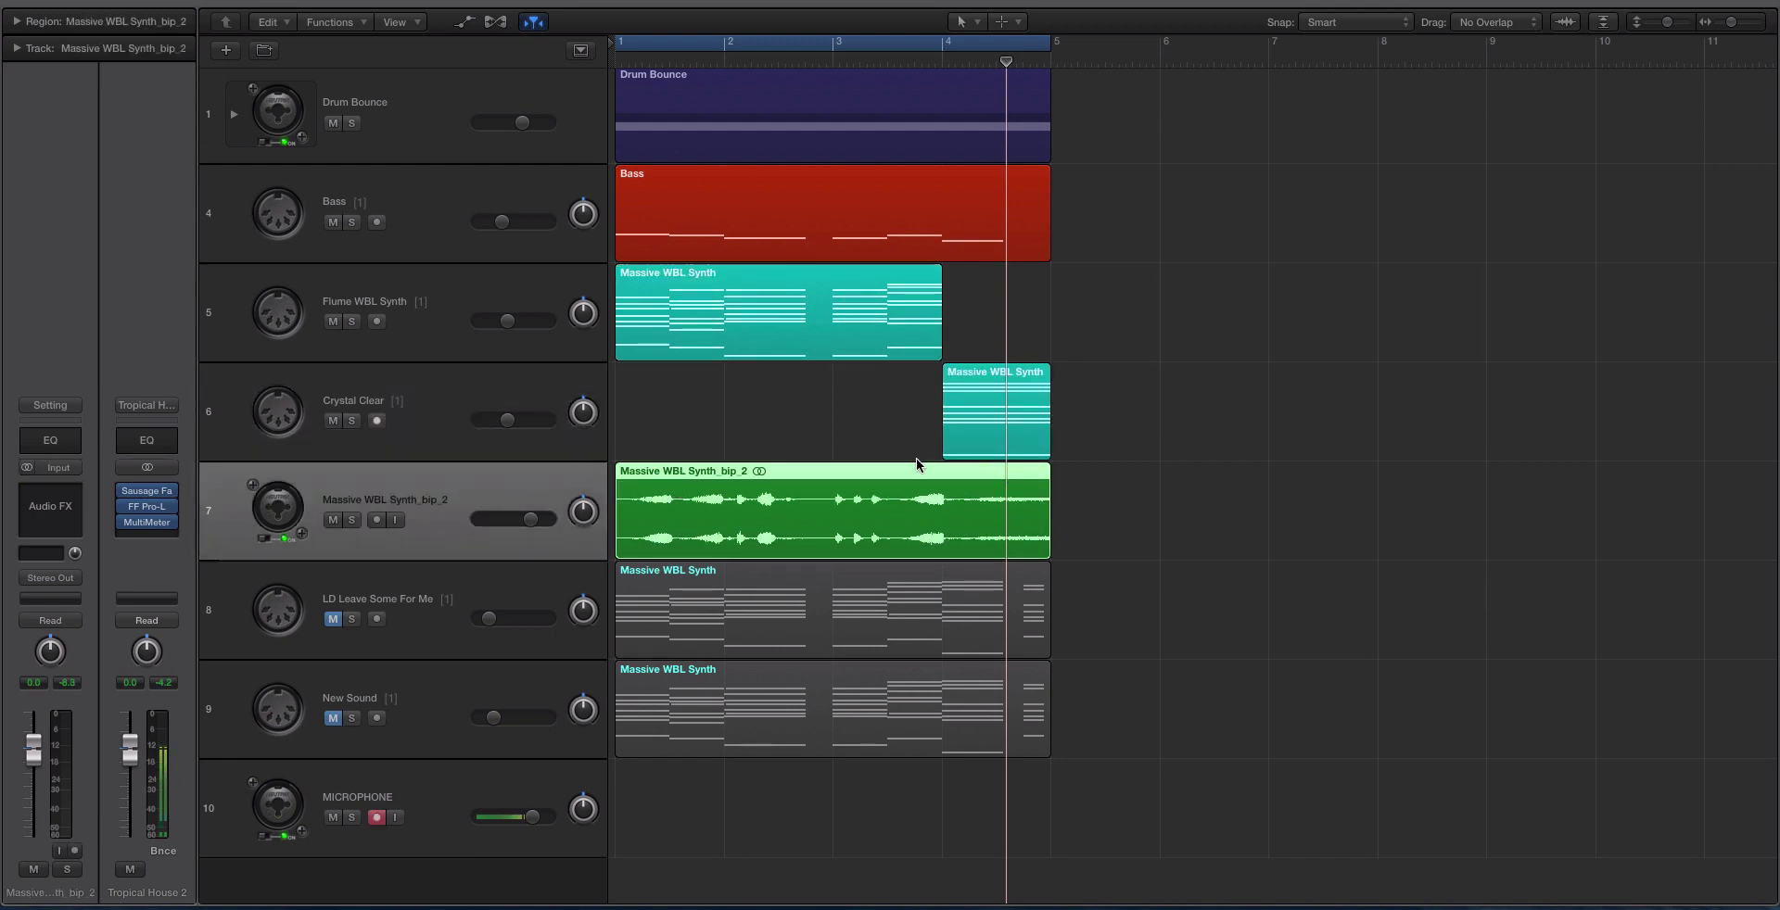
# - Turn off the cycle range and play the arrangement from bar 3, with the bounced waveform enlarged
pyautogui.scroll(5, 1081, 481)
pyautogui.moveTo(1117, 511); pyautogui.dragTo(1071, 563)
pyautogui.click(971, 522)
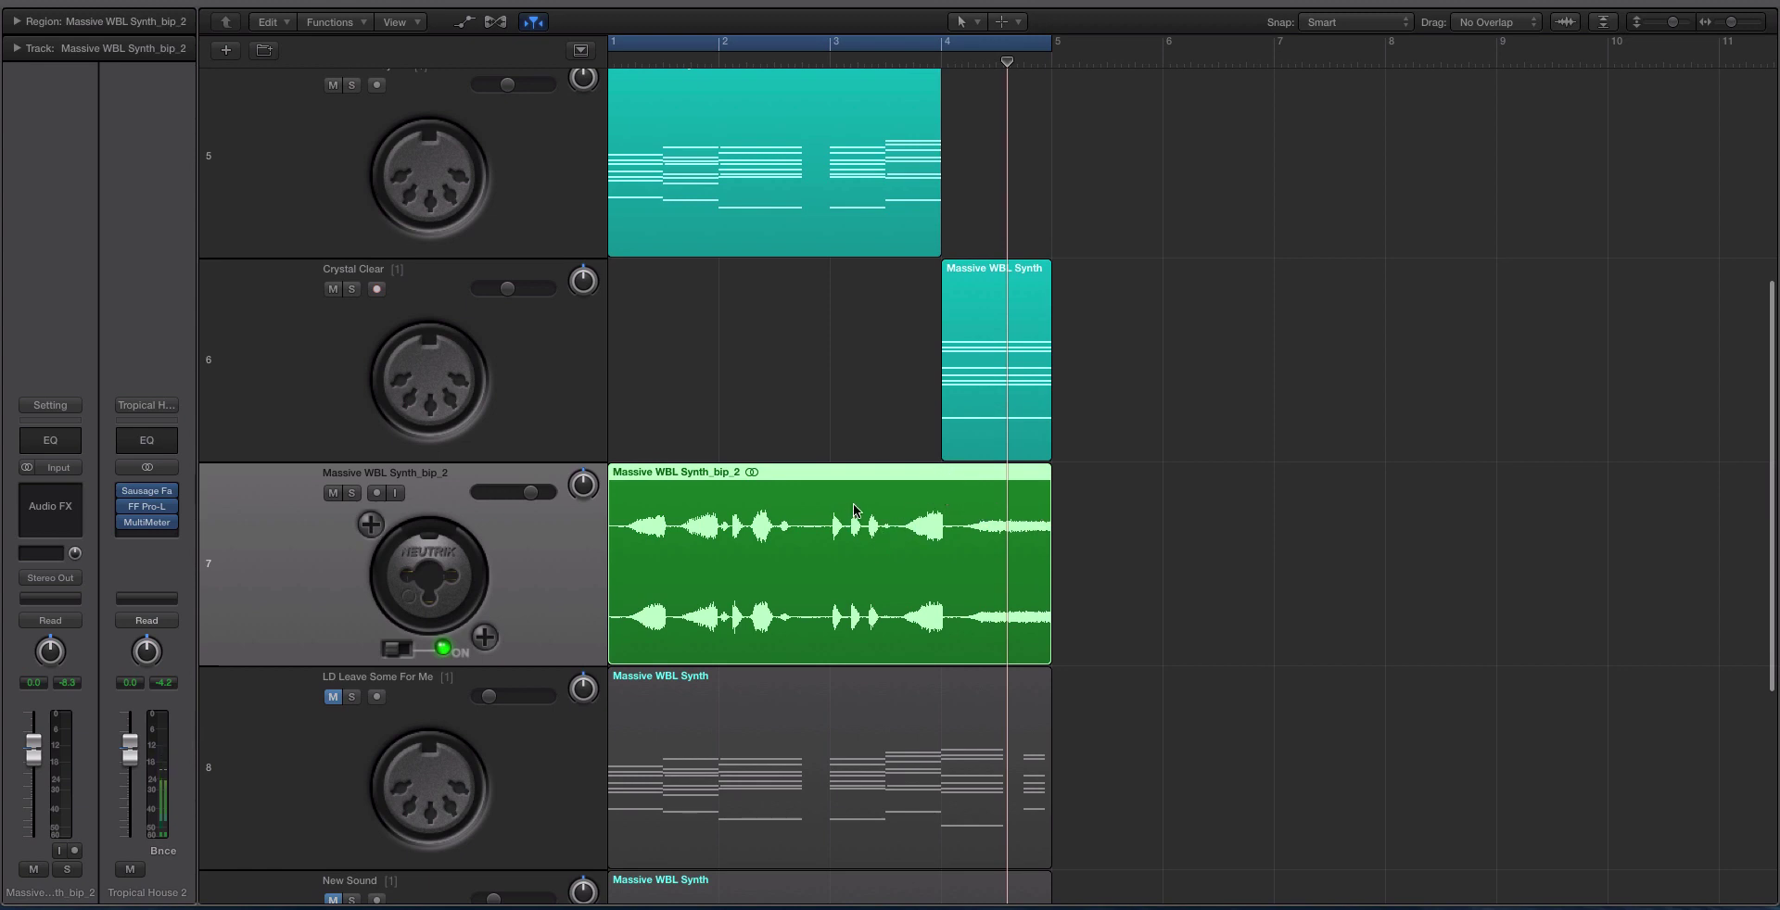
pyautogui.click(925, 42)
pyautogui.click(829, 62)
pyautogui.press('space')
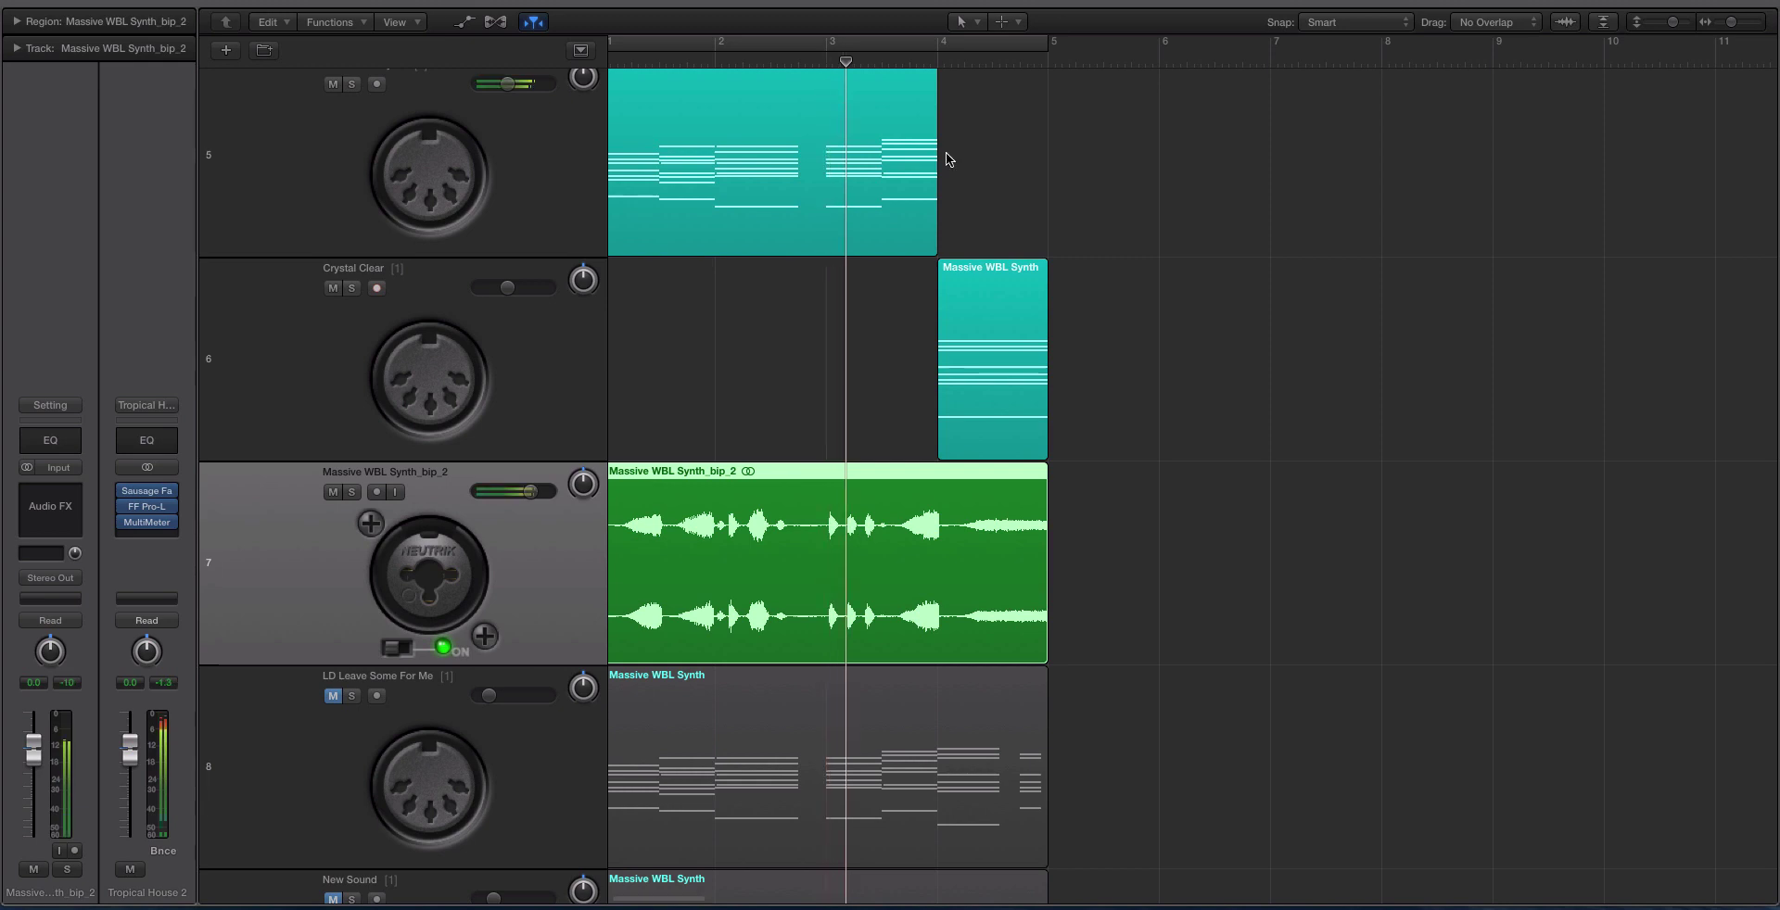
pyautogui.press('super+Right')
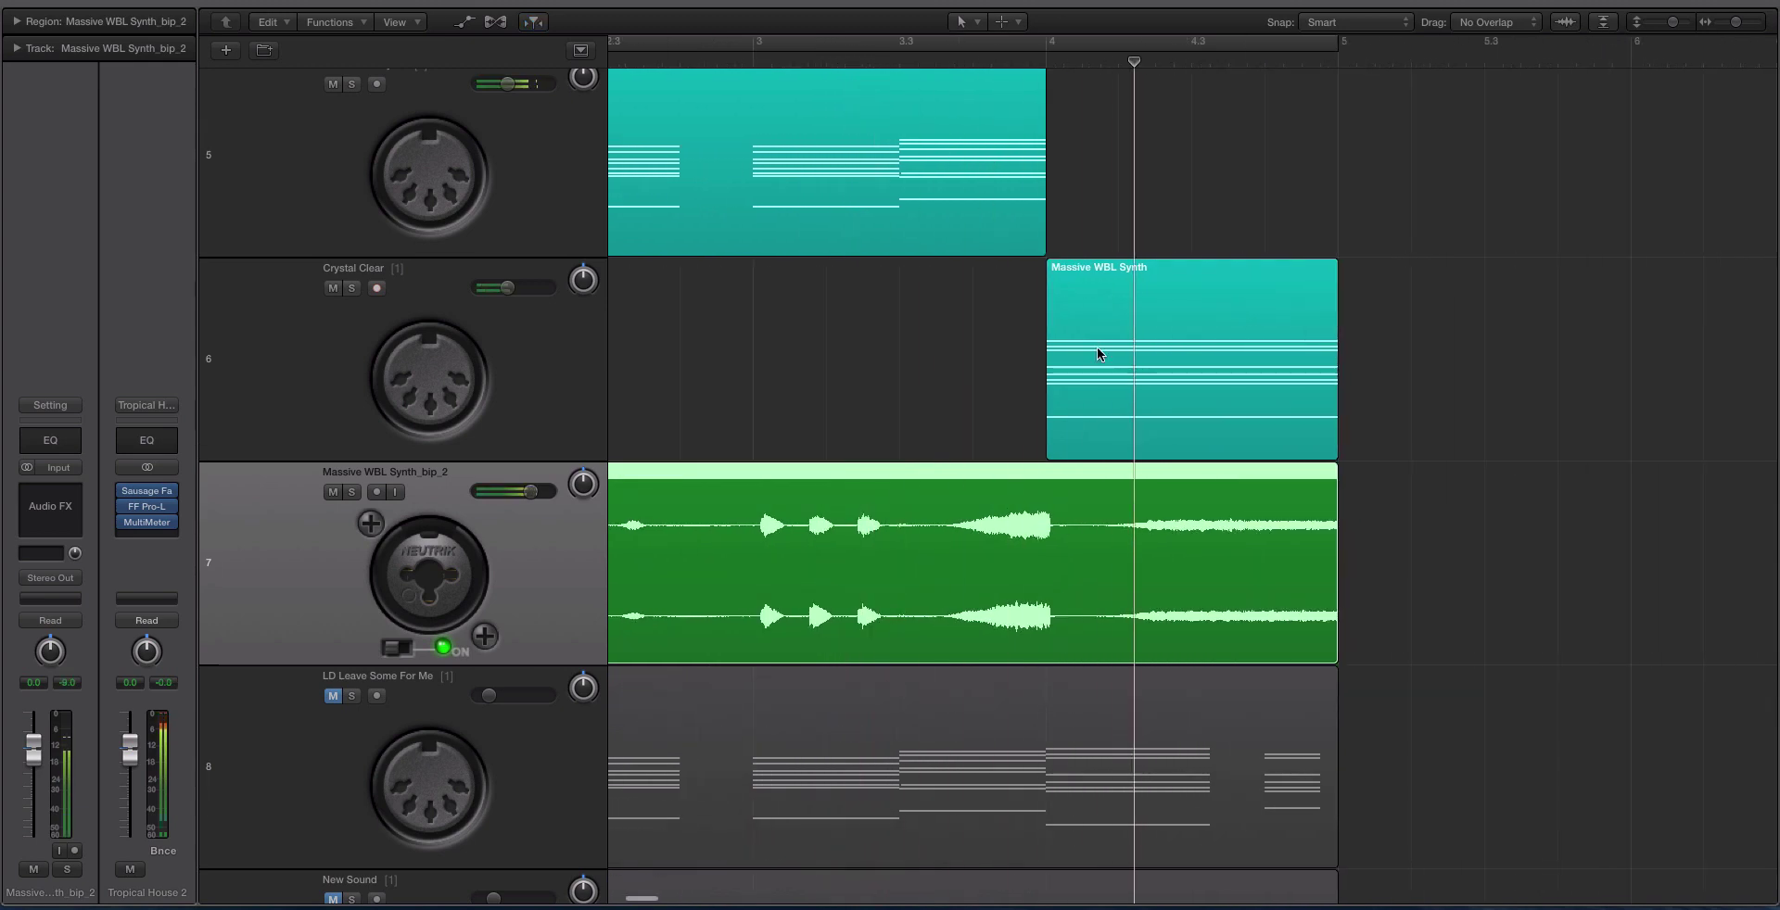
pyautogui.rightClick(1176, 577)
pyautogui.click(1230, 557)
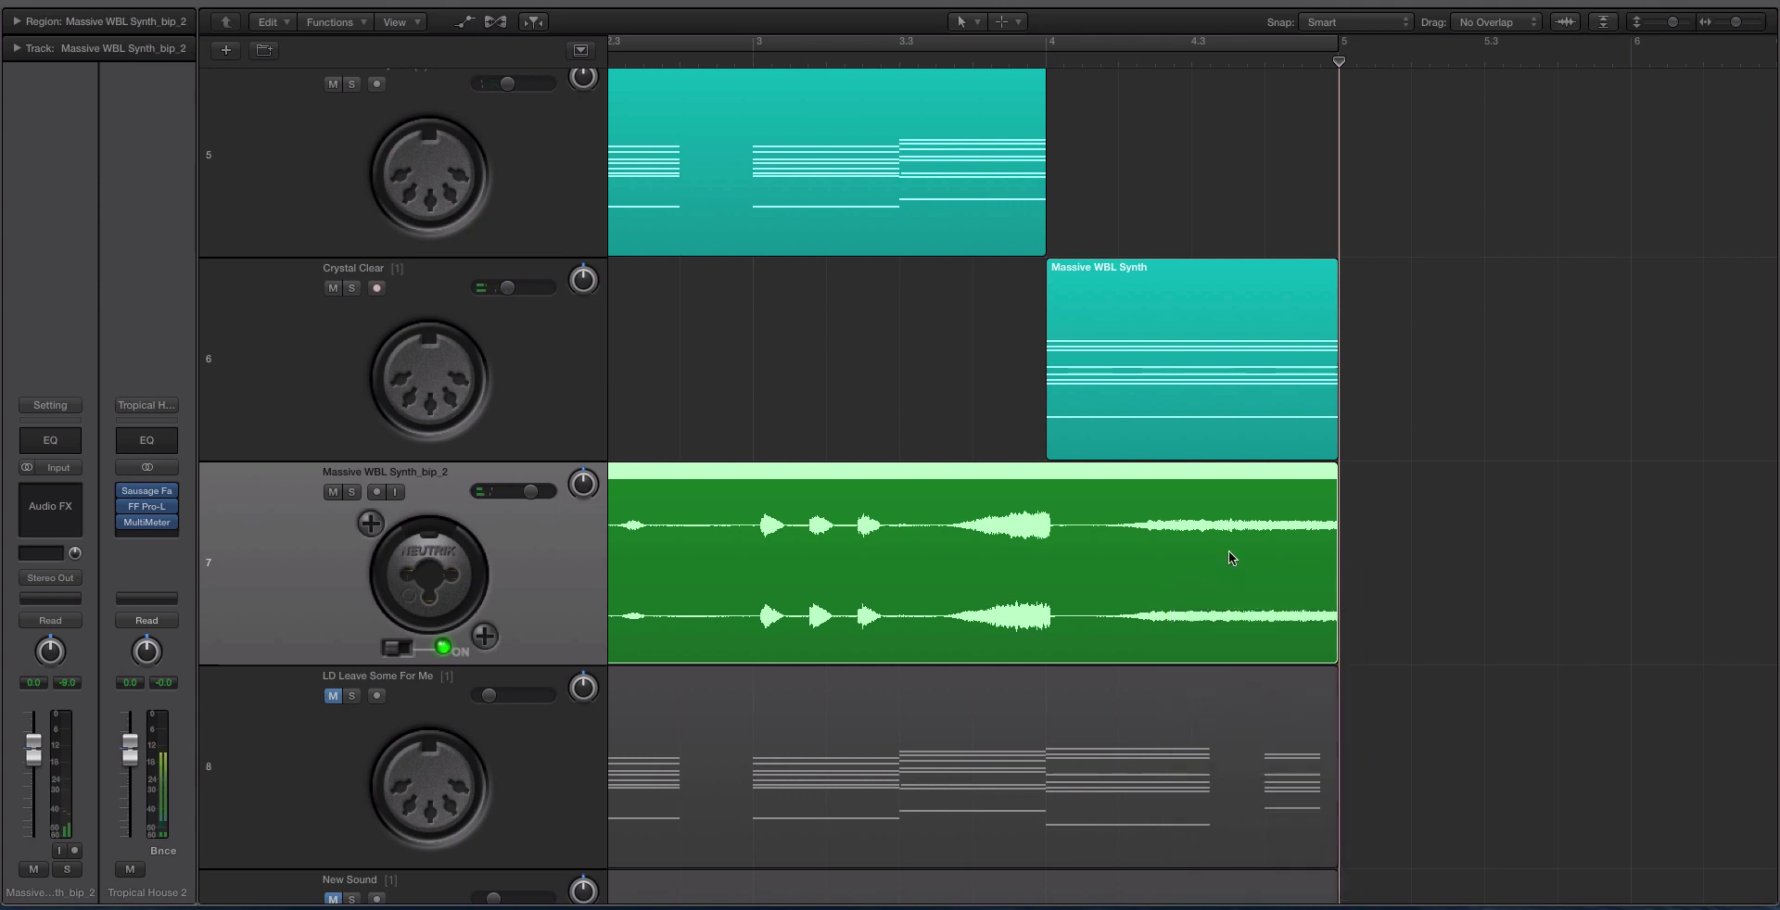
pyautogui.click(1427, 466)
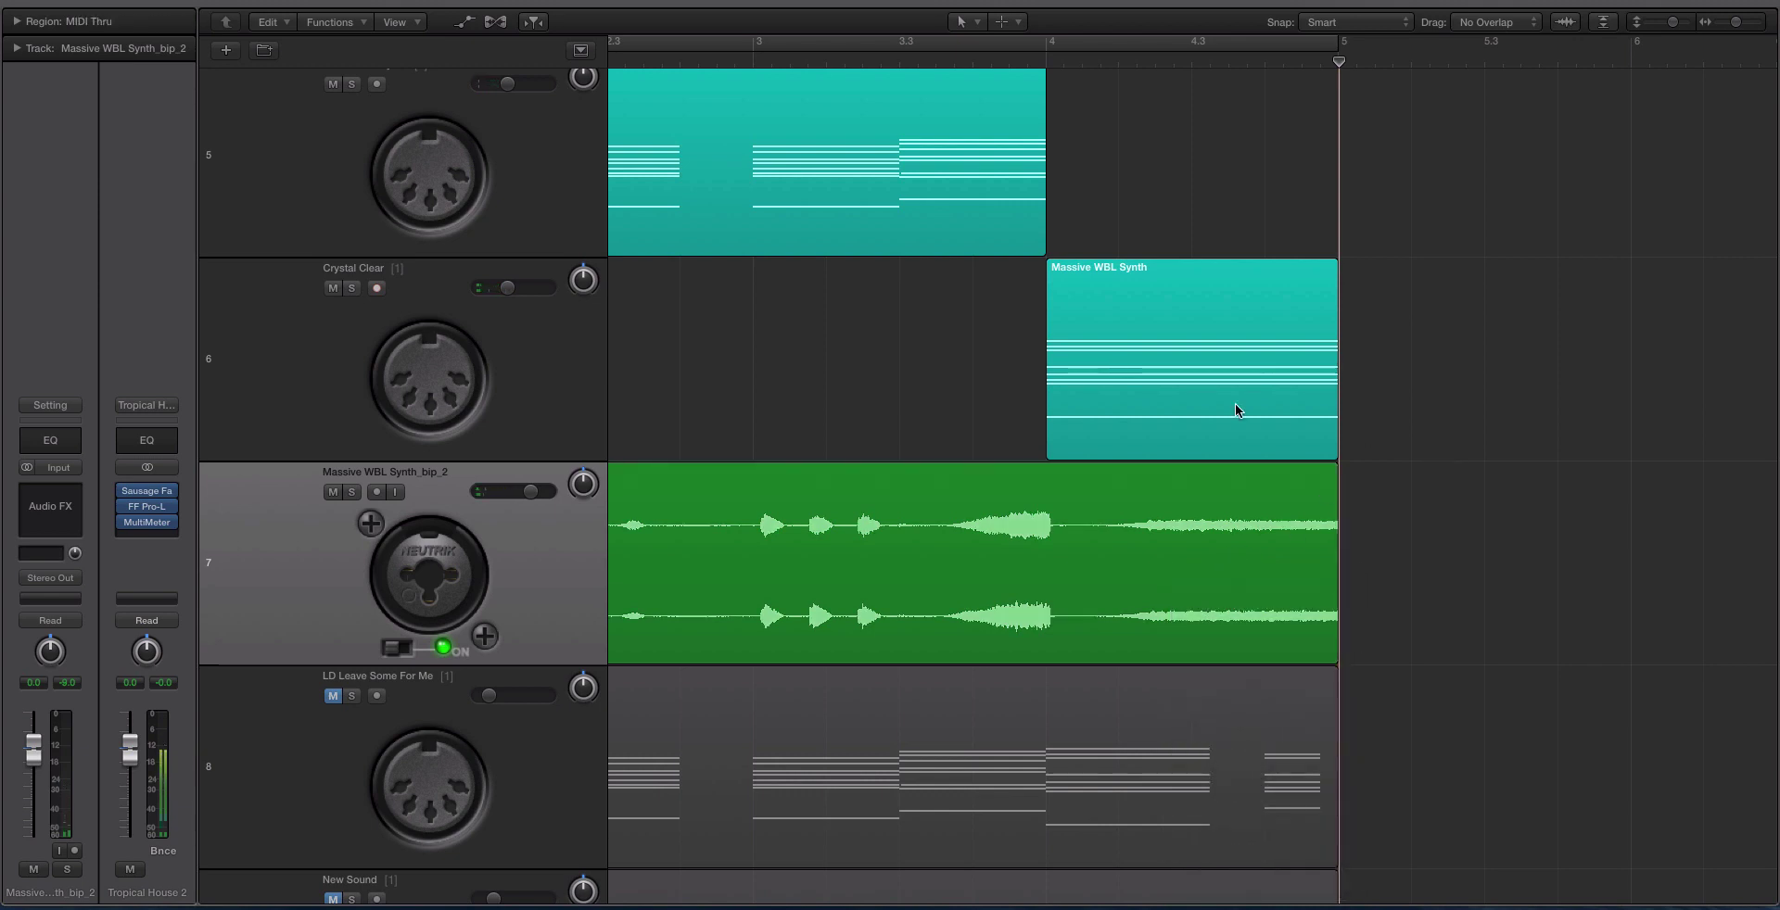
# - Mute the Flume WBL Synth and Crystal Clear tracks
pyautogui.click(333, 85)
pyautogui.click(333, 288)
pyautogui.scroll(-3, 534, 254)
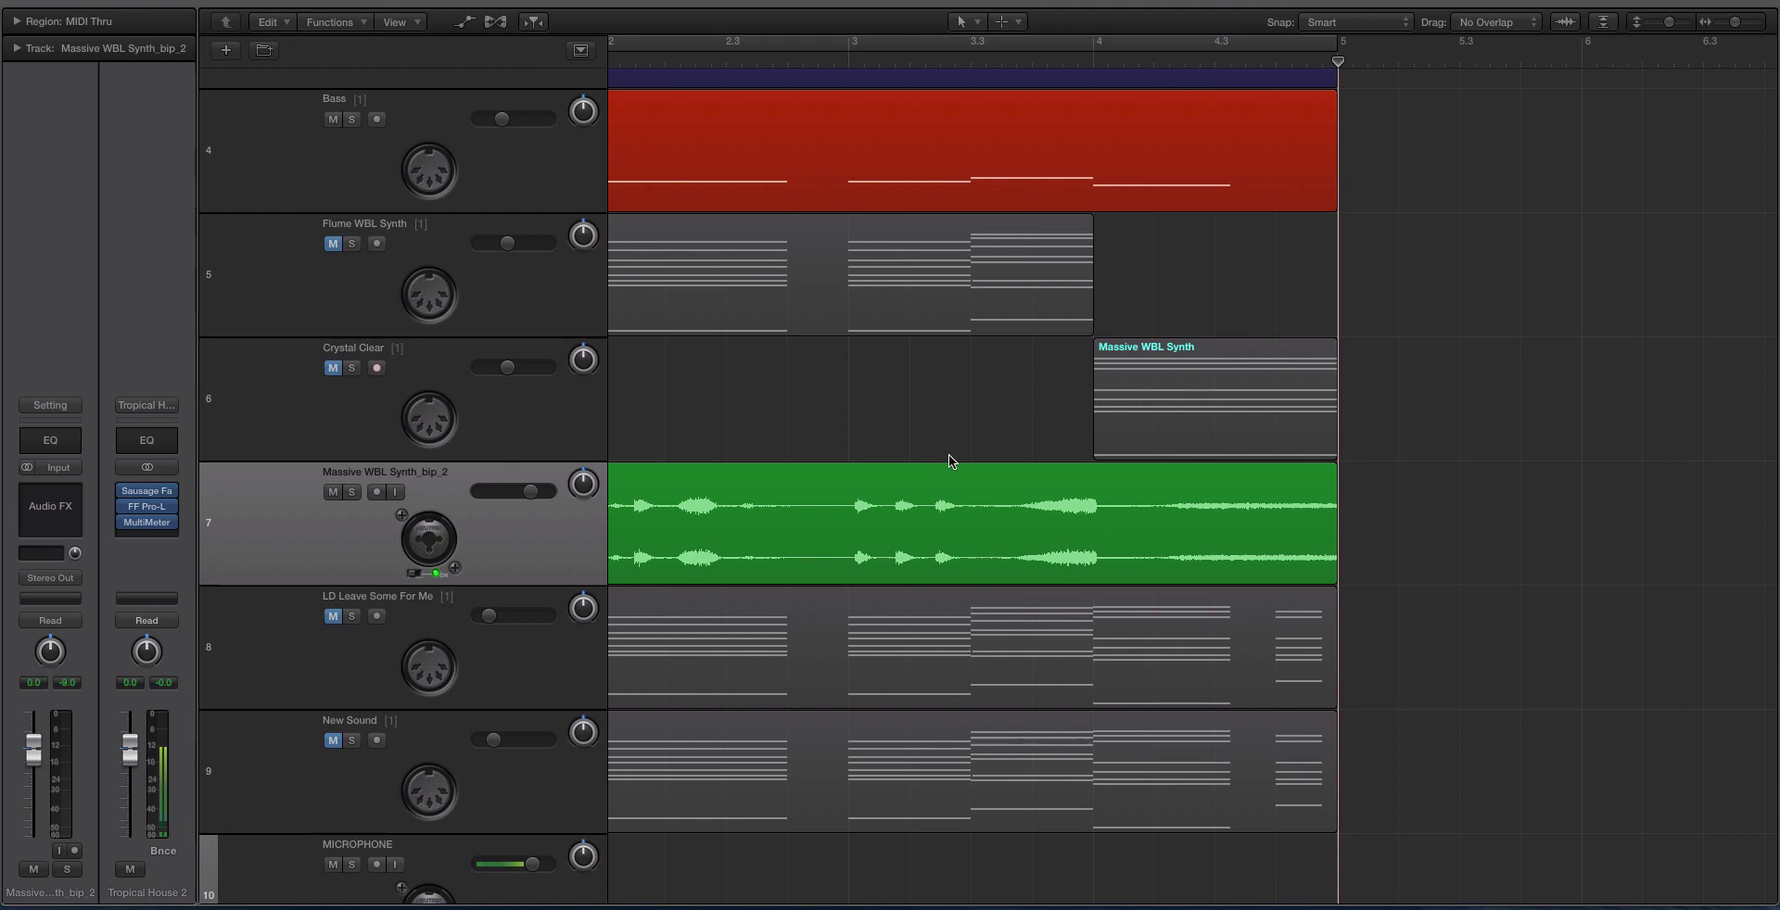
# - Split the bounced audio region at bar 3 beat 3 with the Scissors tool and return to the Pointer tool
pyautogui.click(1064, 480)
pyautogui.press('t')
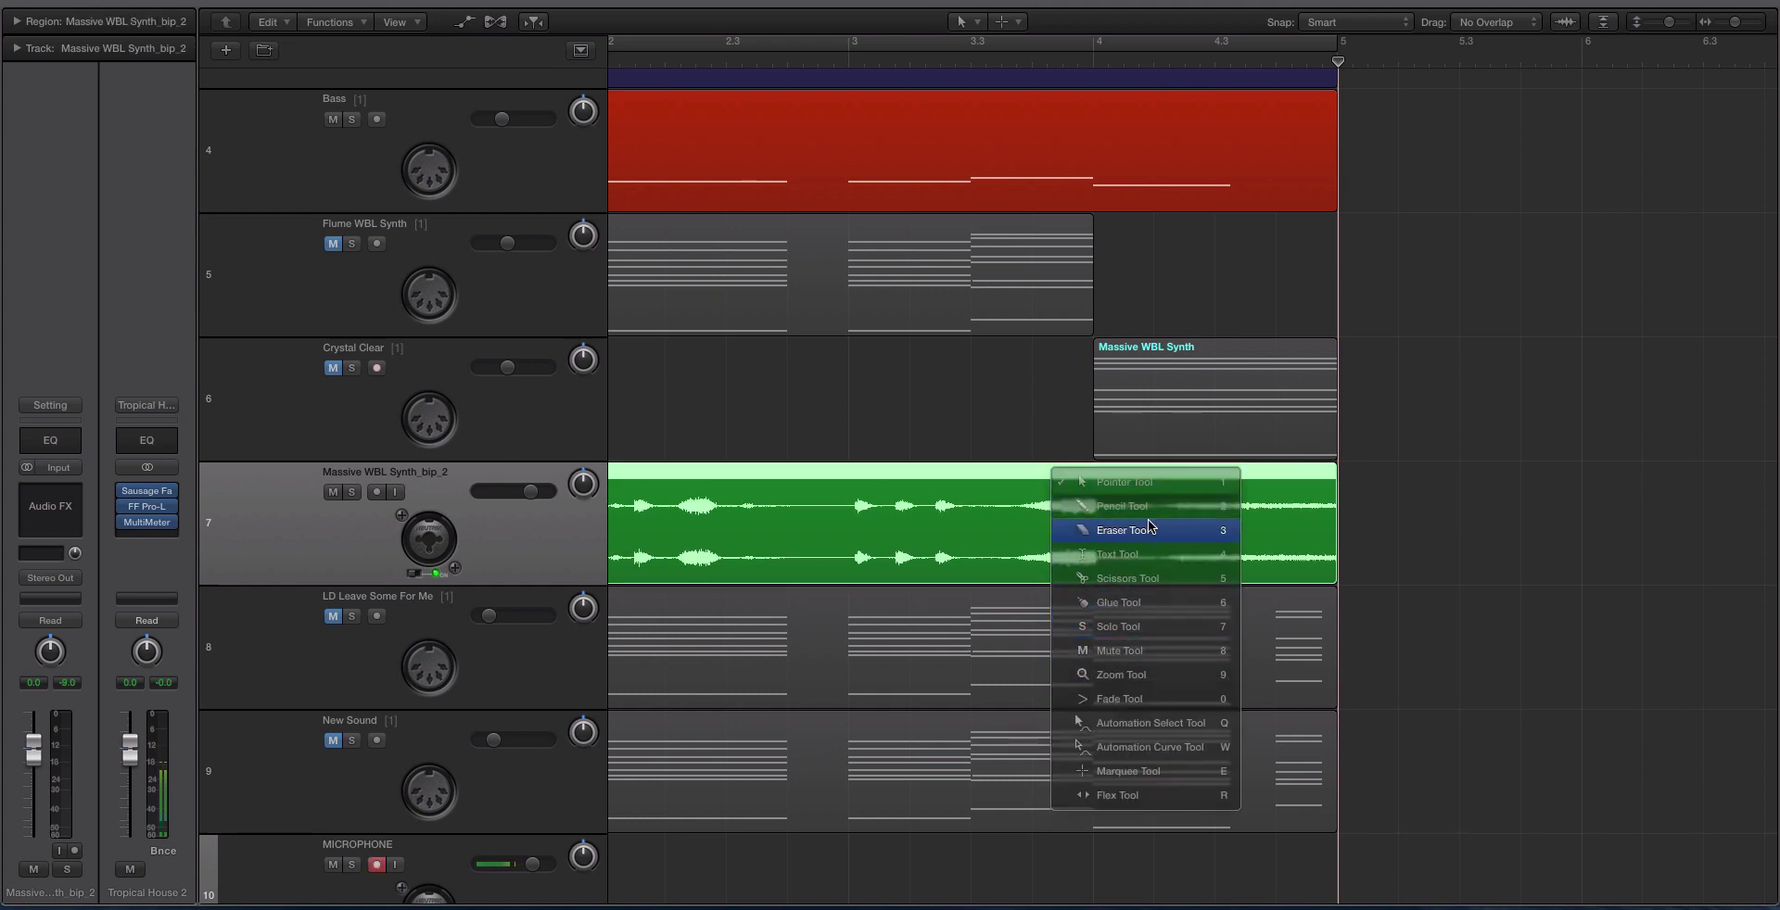
pyautogui.click(1147, 579)
pyautogui.click(1097, 531)
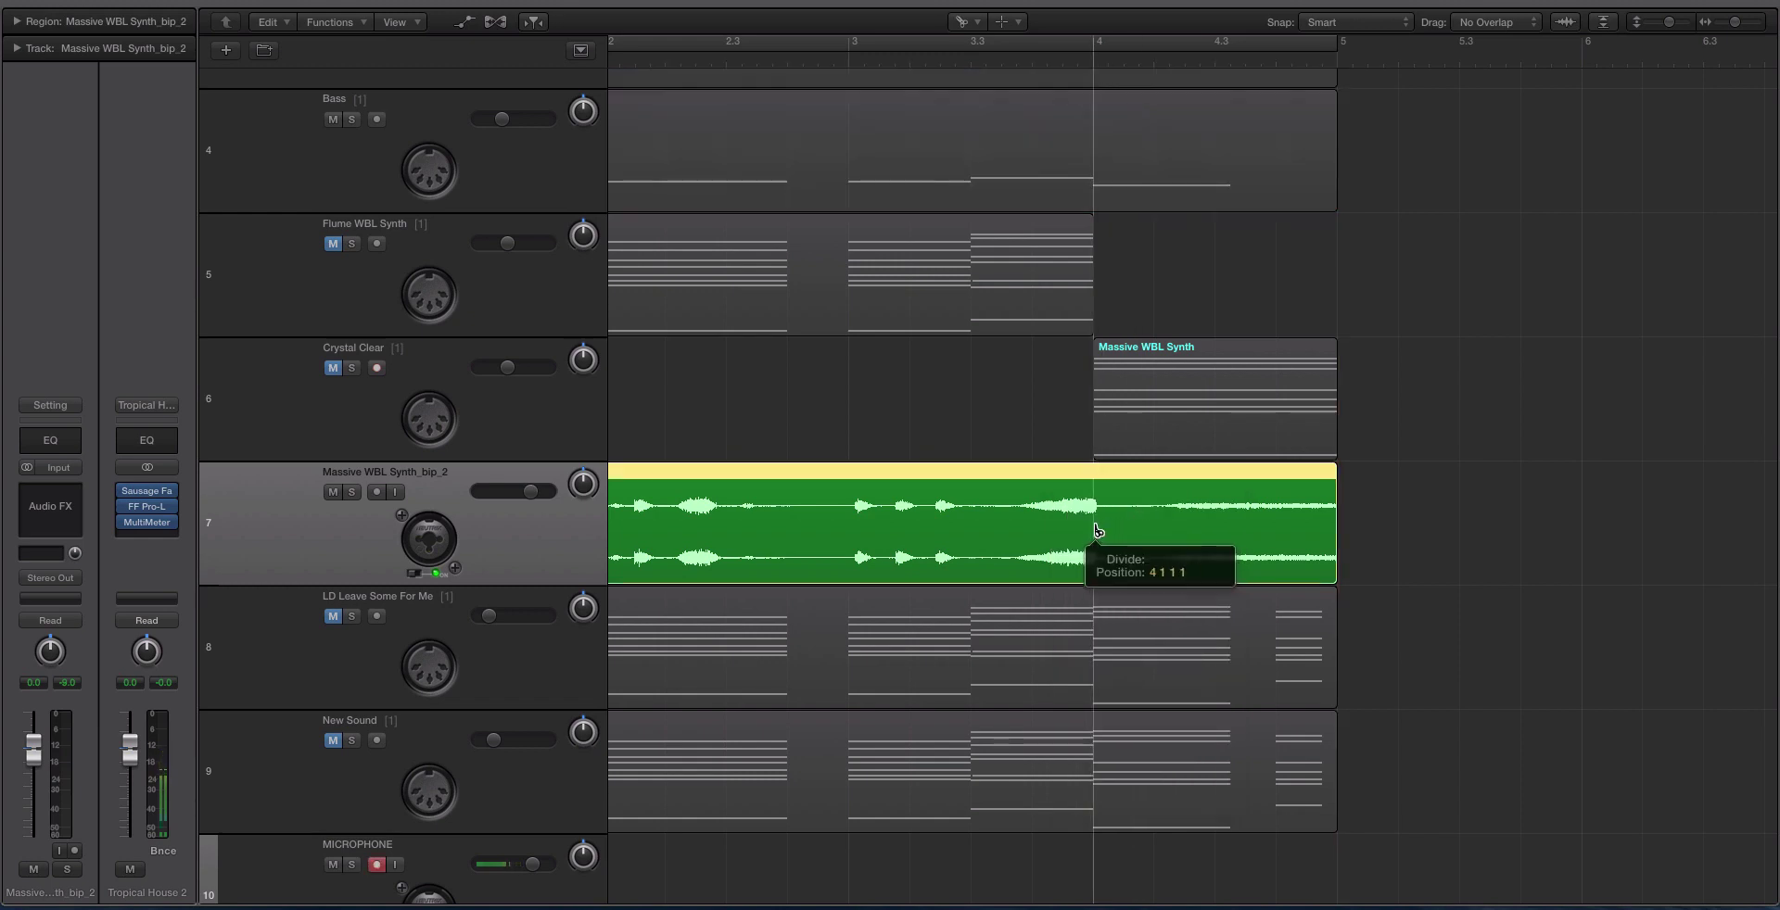
pyautogui.press('super+z')
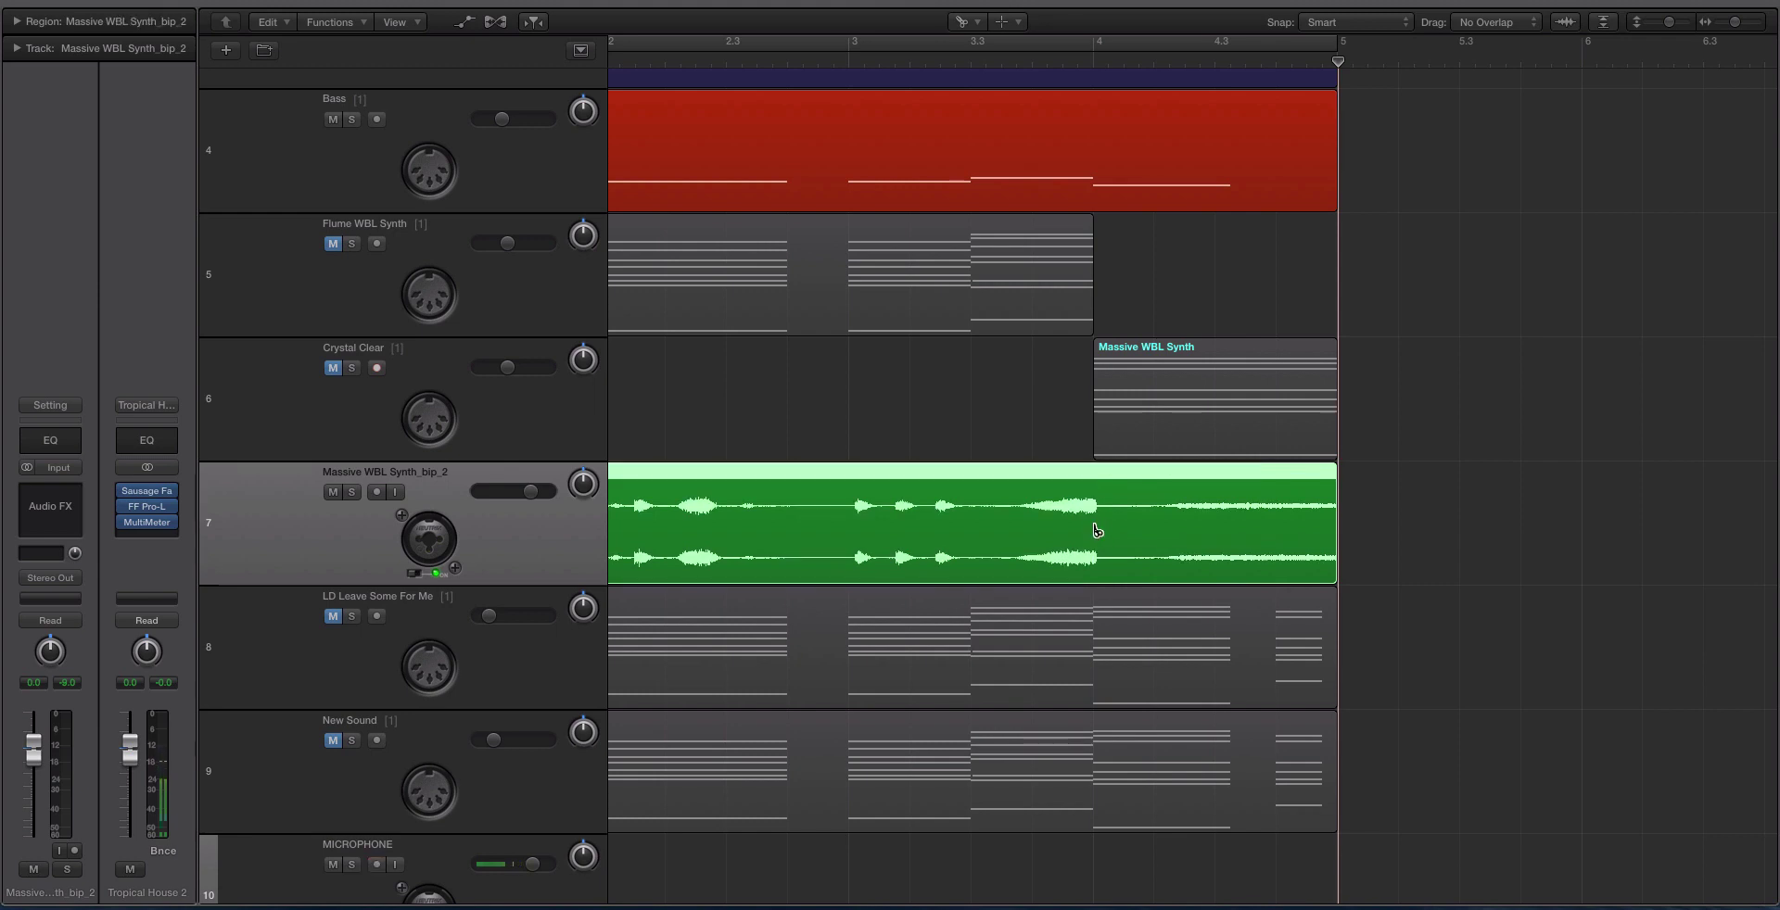
pyautogui.press('Return')
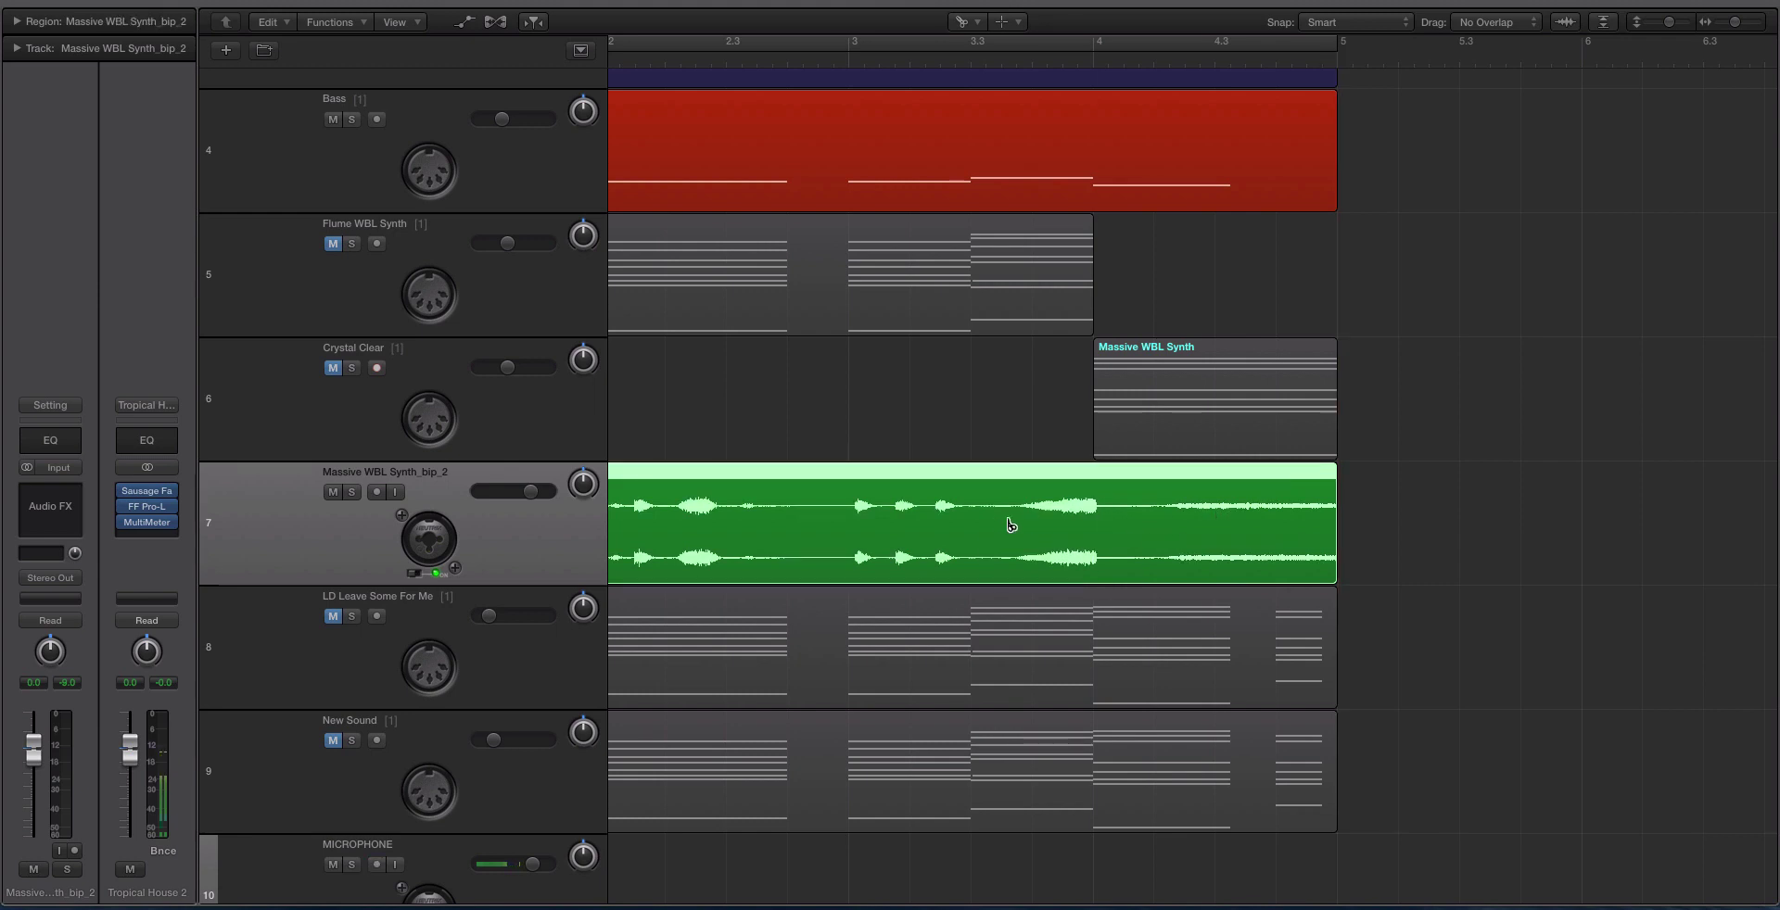
pyautogui.click(973, 518)
pyautogui.press('Escape')
pyautogui.press('Escape')
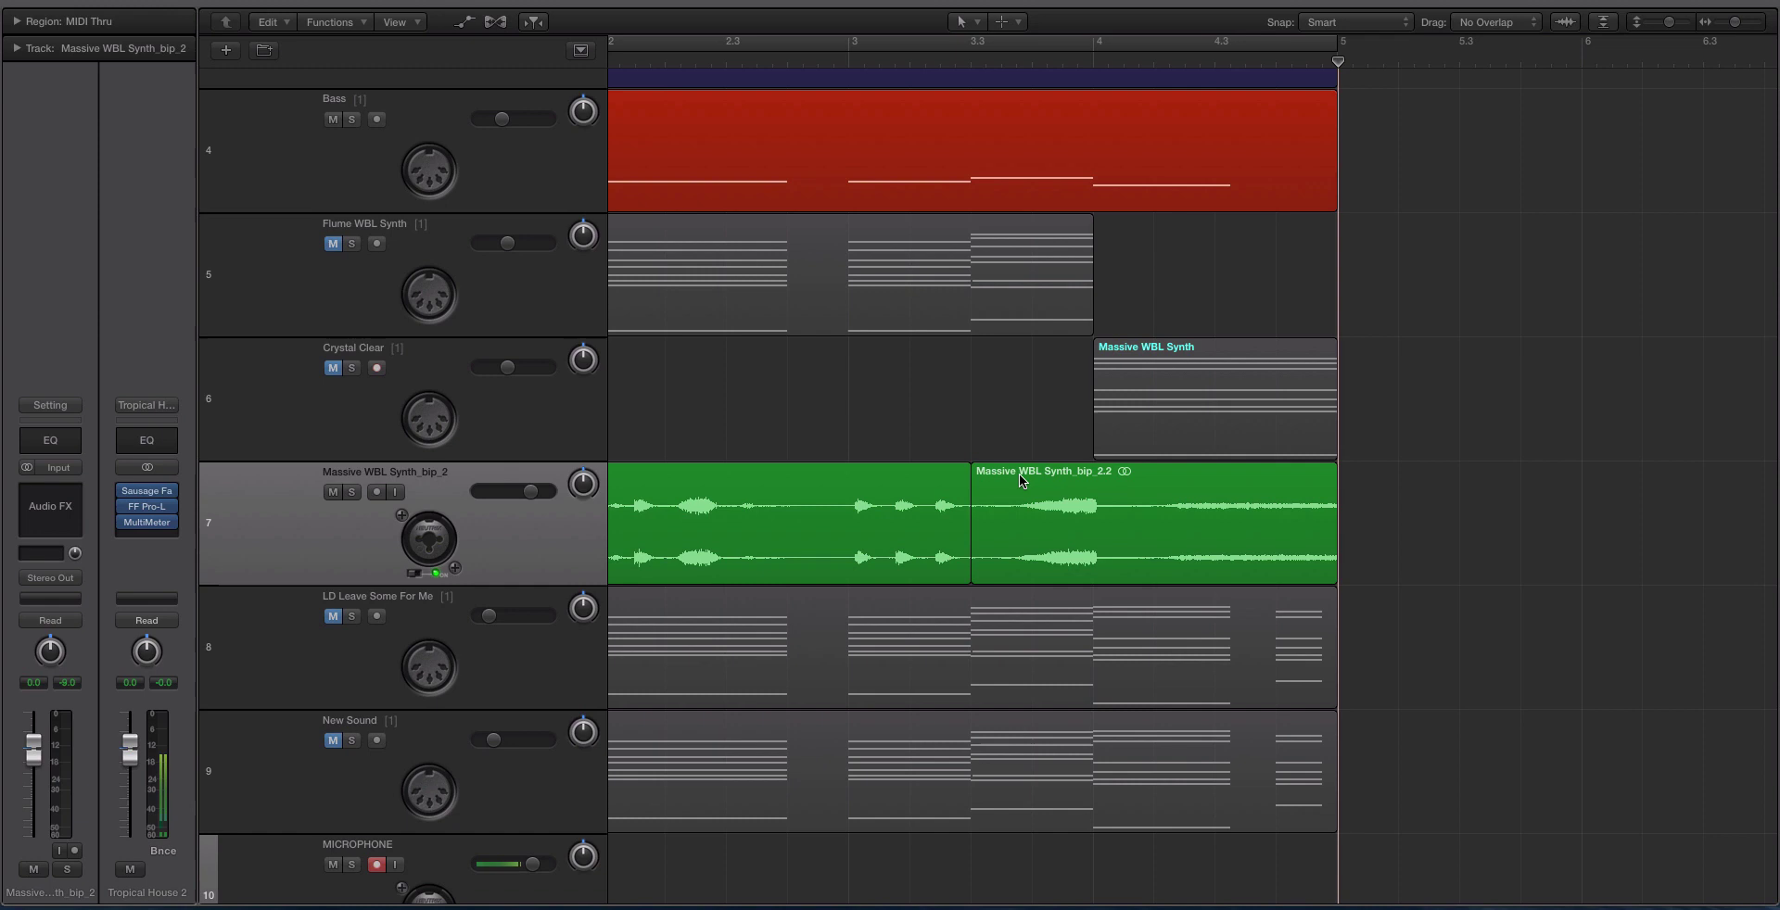
# - Add a new audio track below the bounced track and move the second part of the split region onto it at the same position
pyautogui.press('alt+super+a')
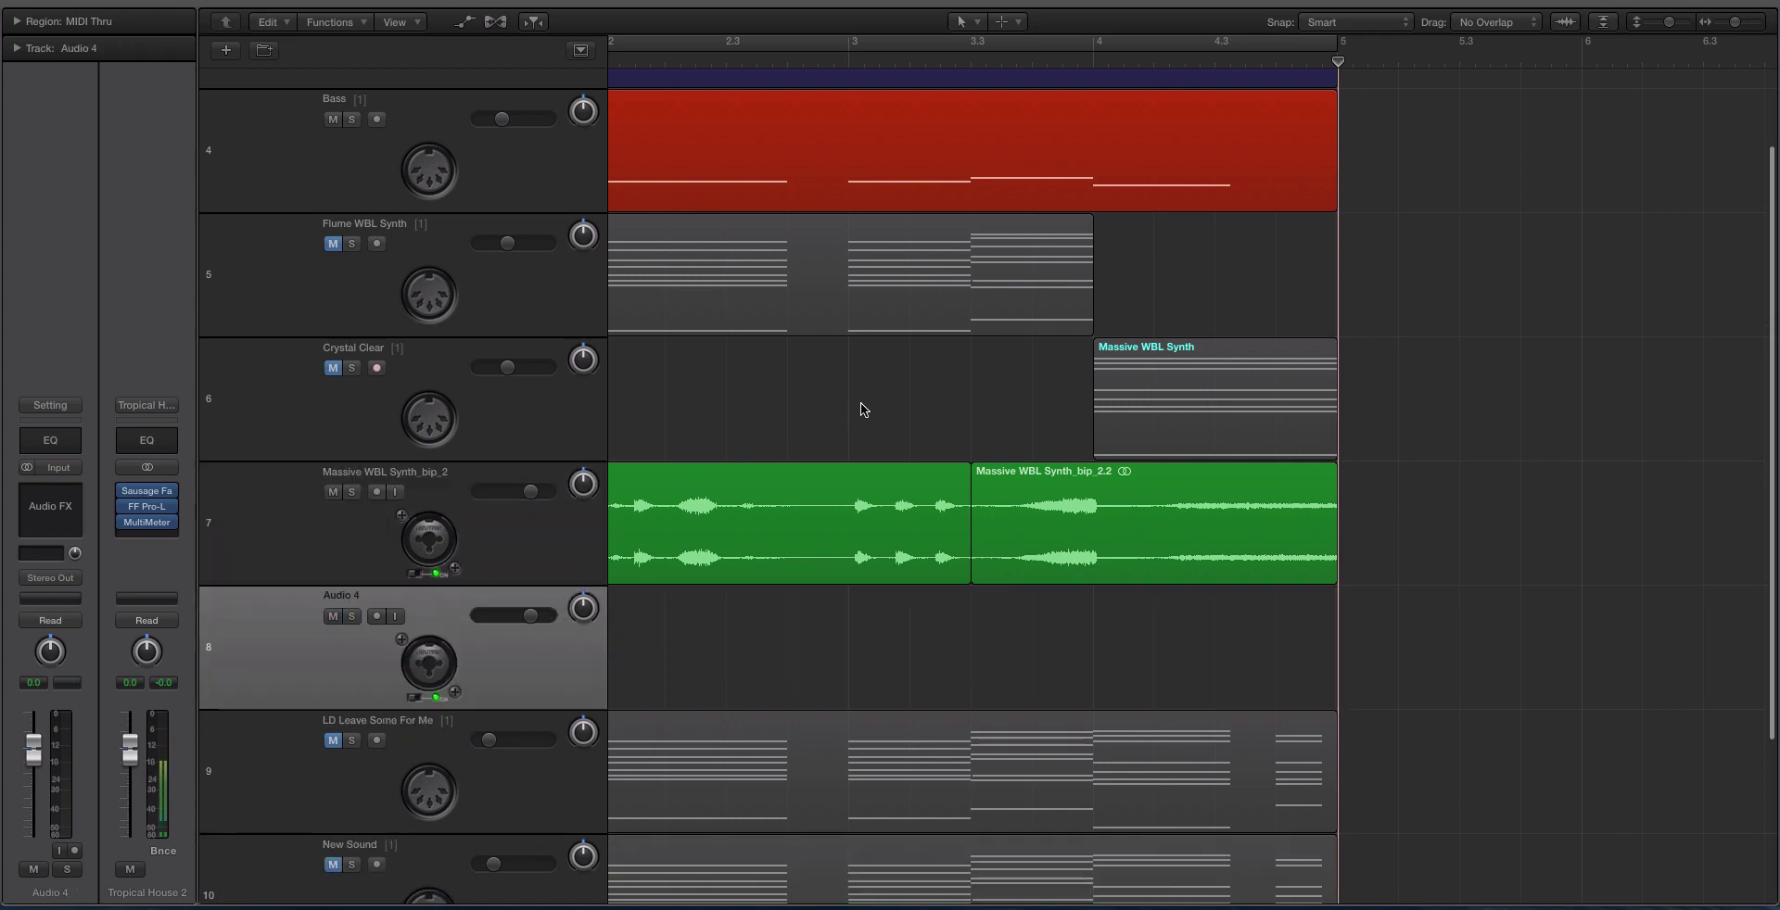
pyautogui.moveTo(1029, 467); pyautogui.dragTo(1033, 590)
pyautogui.scroll(-3, 920, 642)
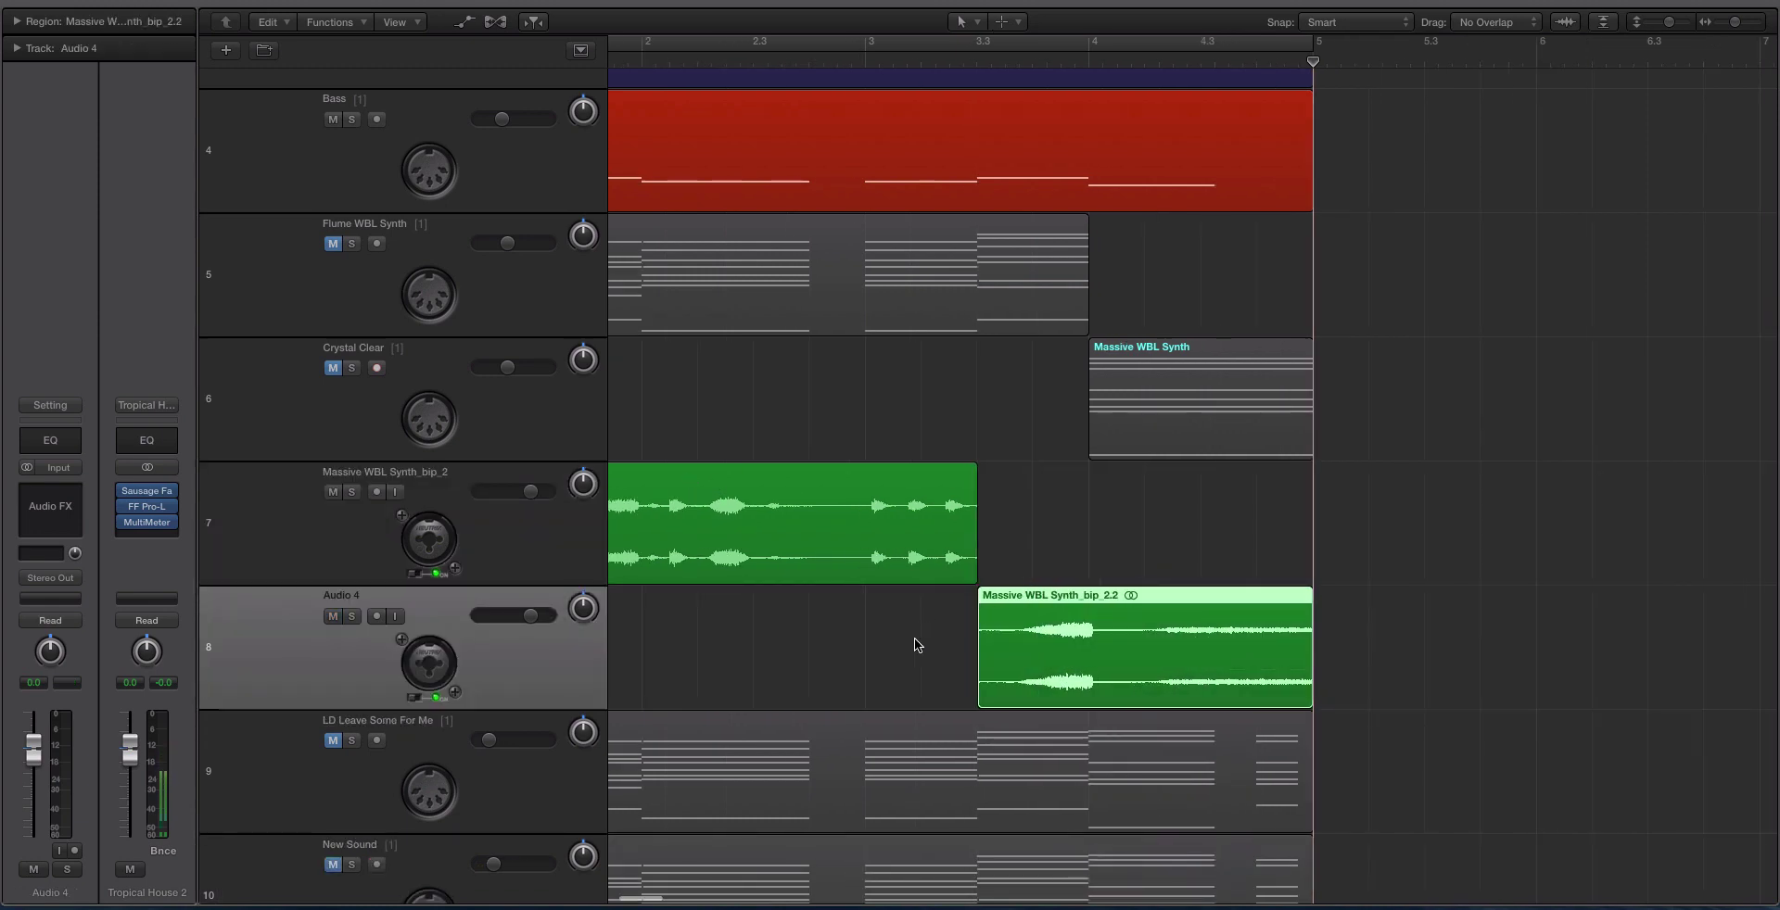
# - Add a fade-out of about 449 to the end of the region on the Audio 4 track with the Fade Tool
pyautogui.click(1201, 564)
pyautogui.click(1247, 630)
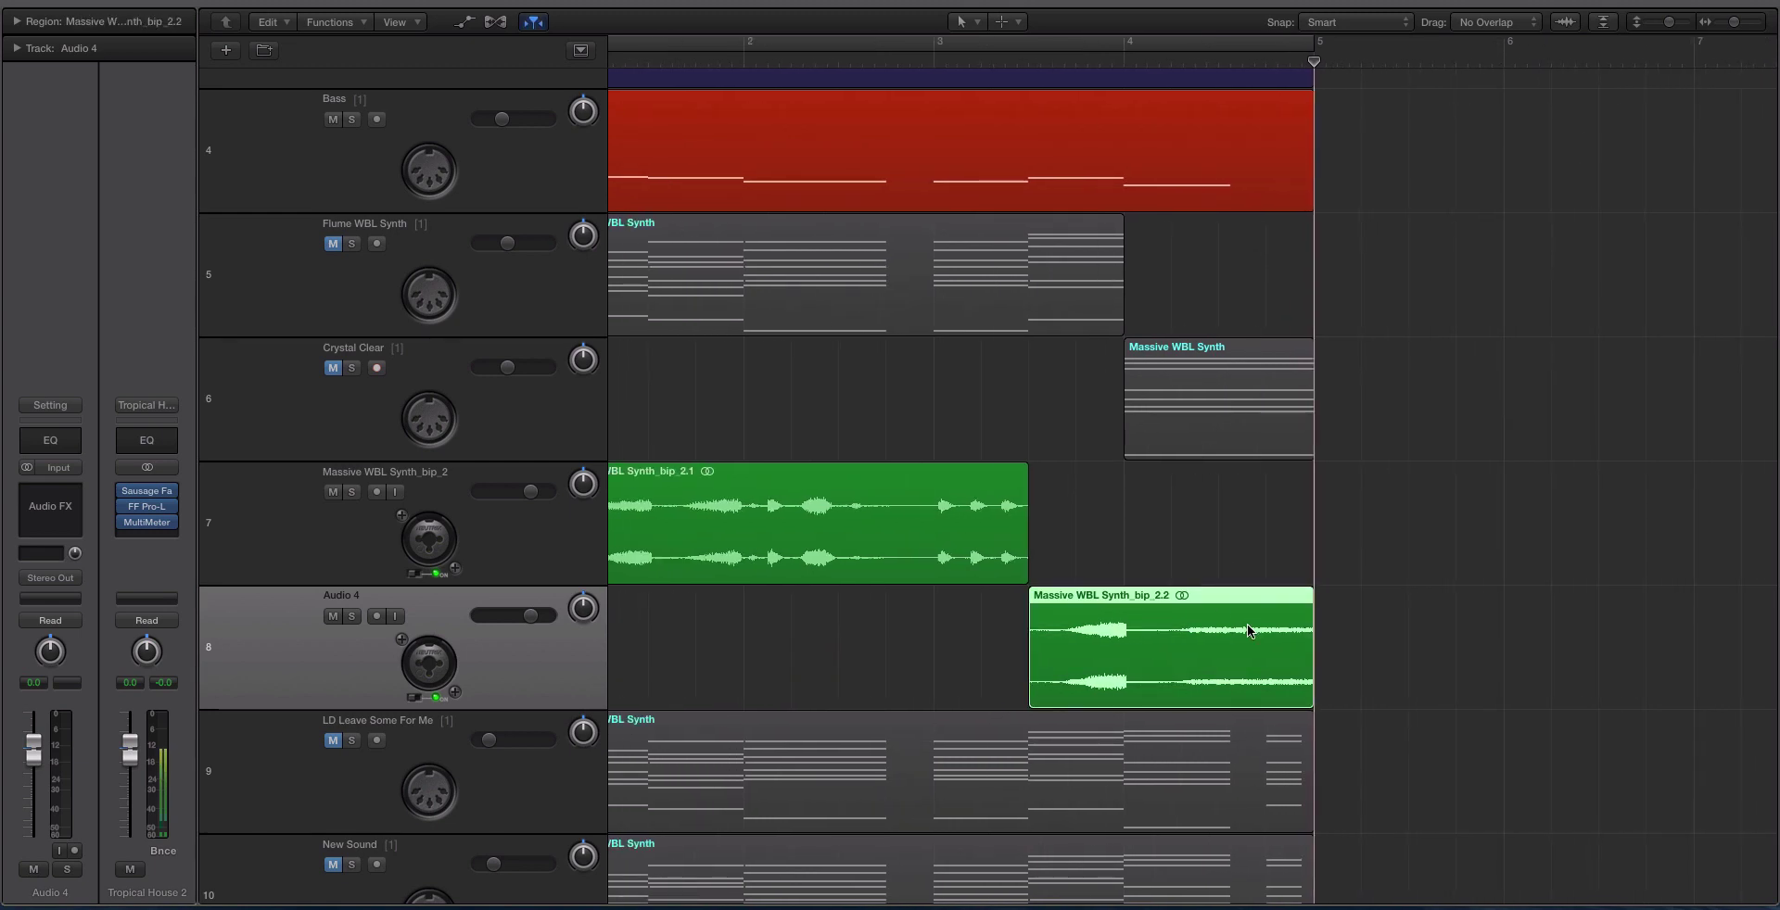
pyautogui.press('Escape')
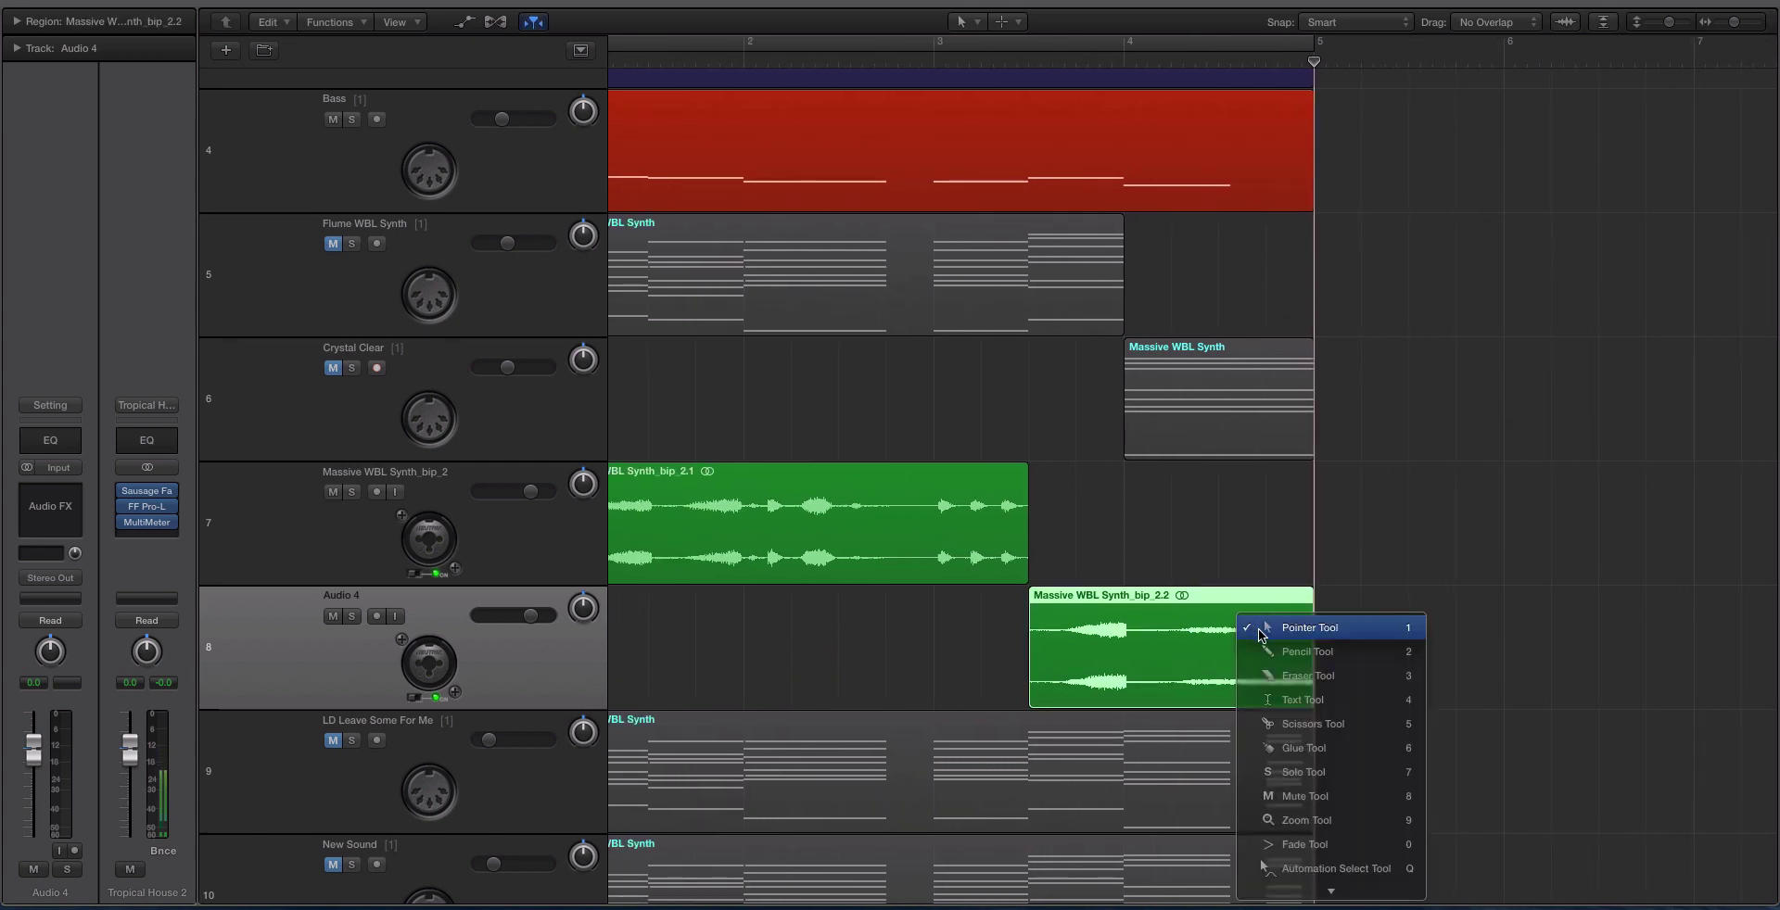
pyautogui.click(1311, 845)
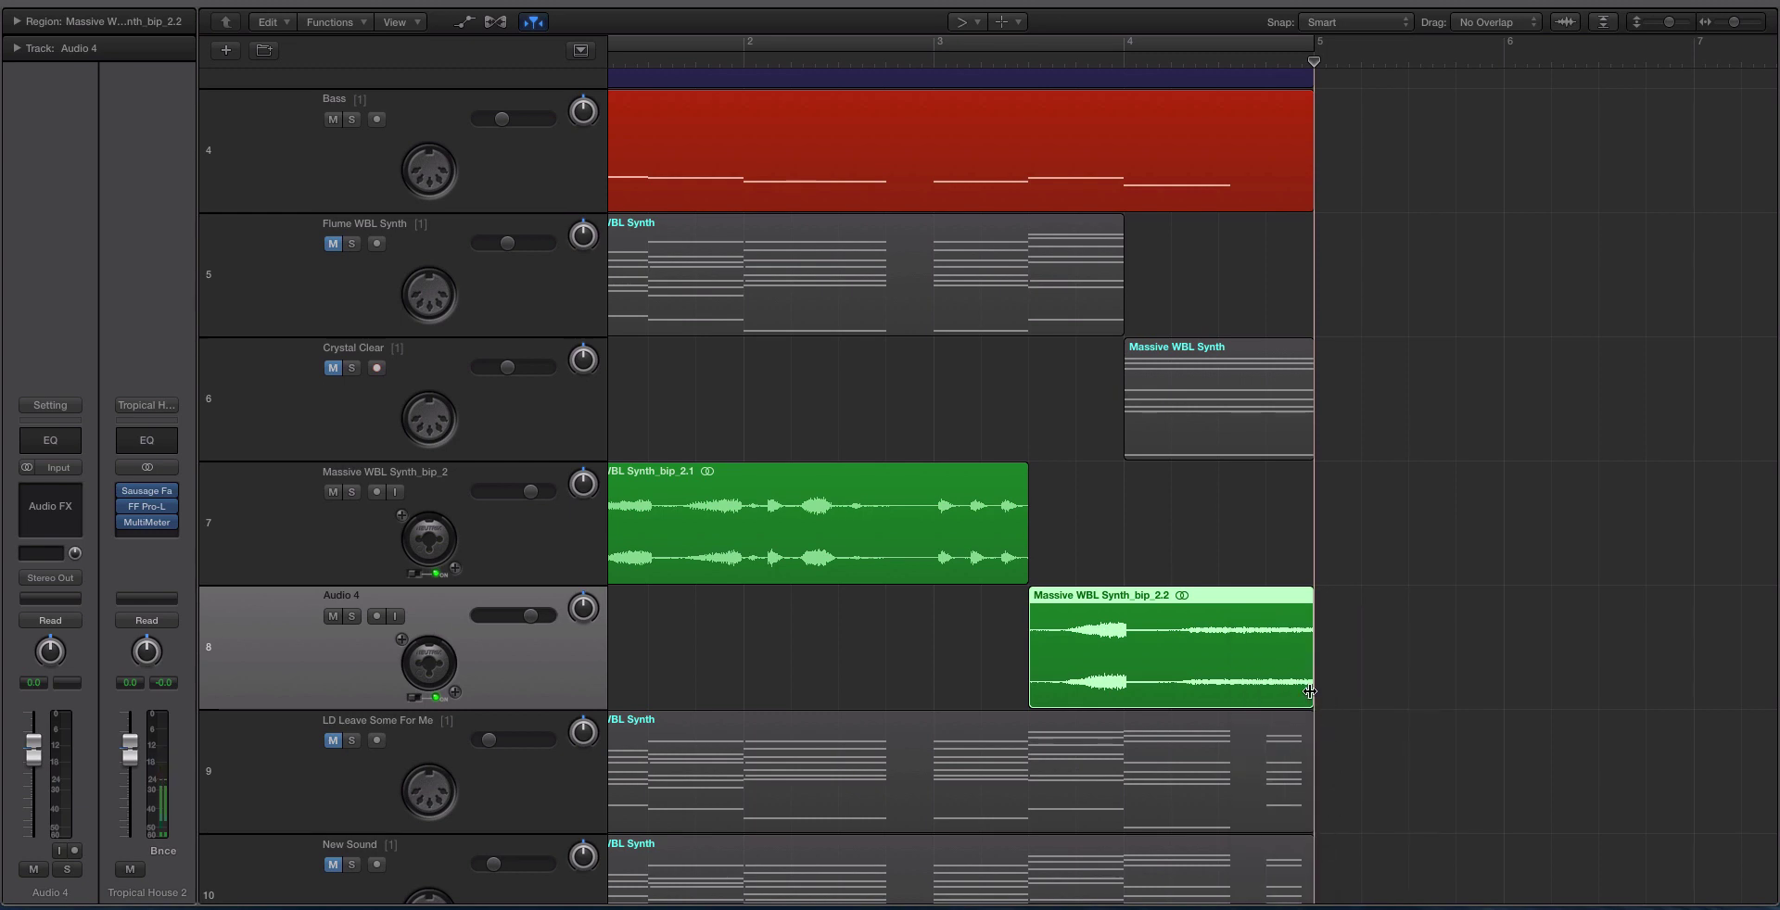
pyautogui.moveTo(1310, 690); pyautogui.dragTo(1252, 696)
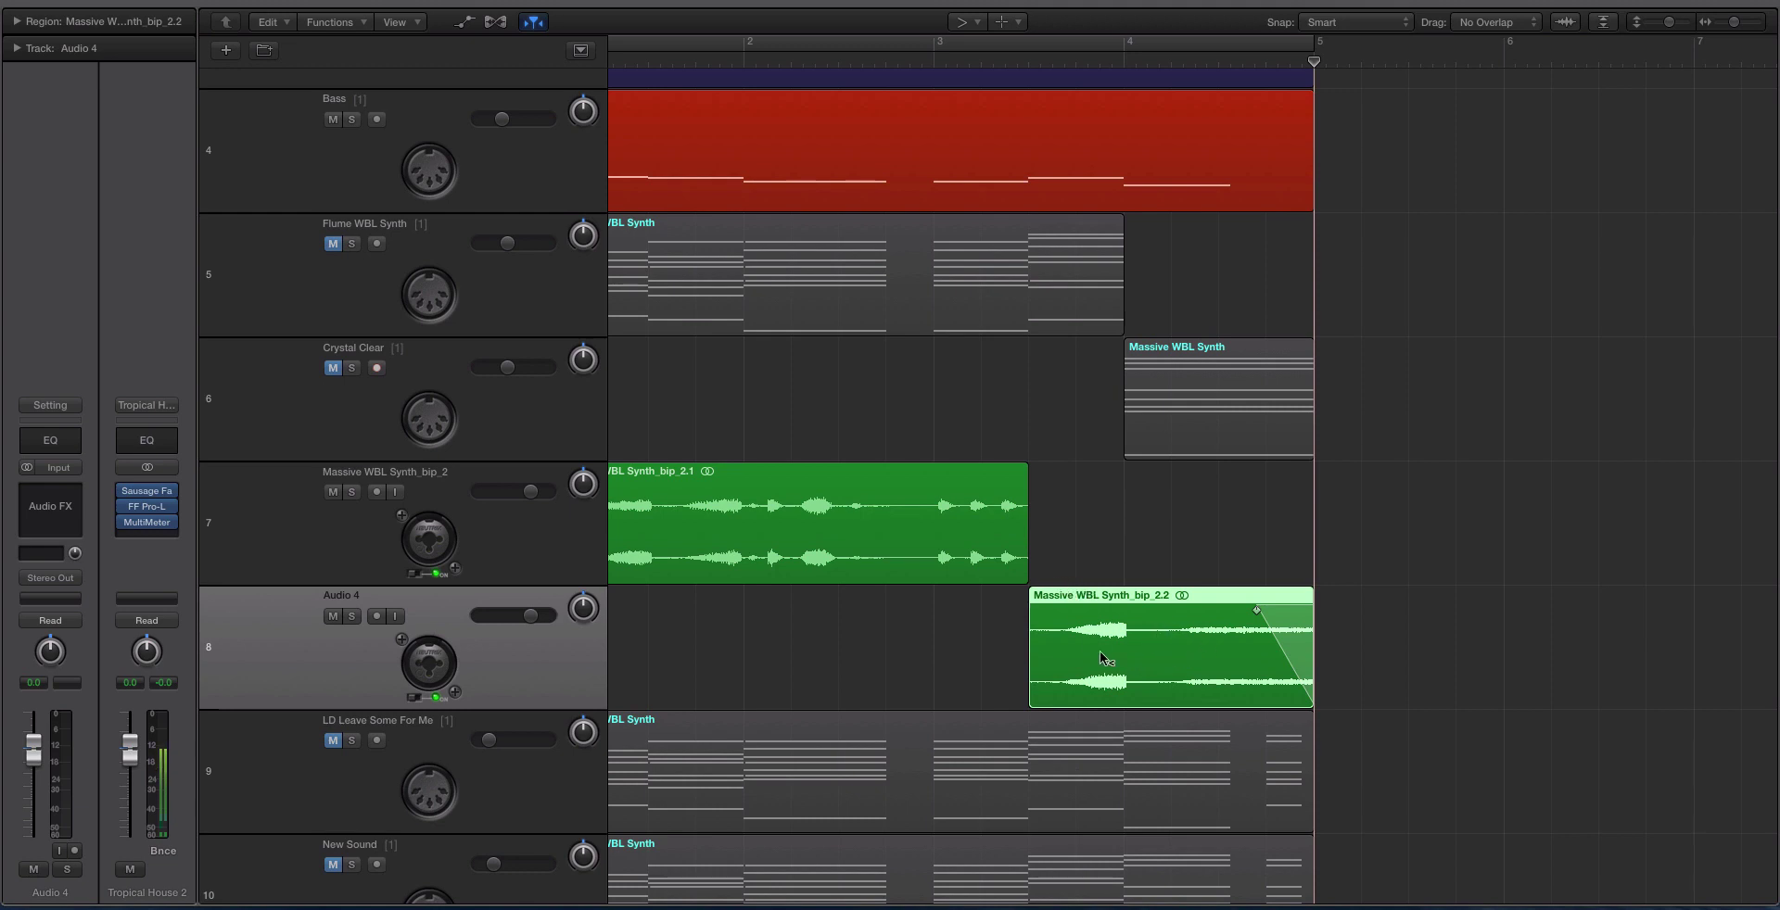
pyautogui.moveTo(1258, 614); pyautogui.dragTo(1267, 613)
# - Change the fade-out at the end of the Audio 4 region to Slow Down and play the region's ending
pyautogui.click(18, 21)
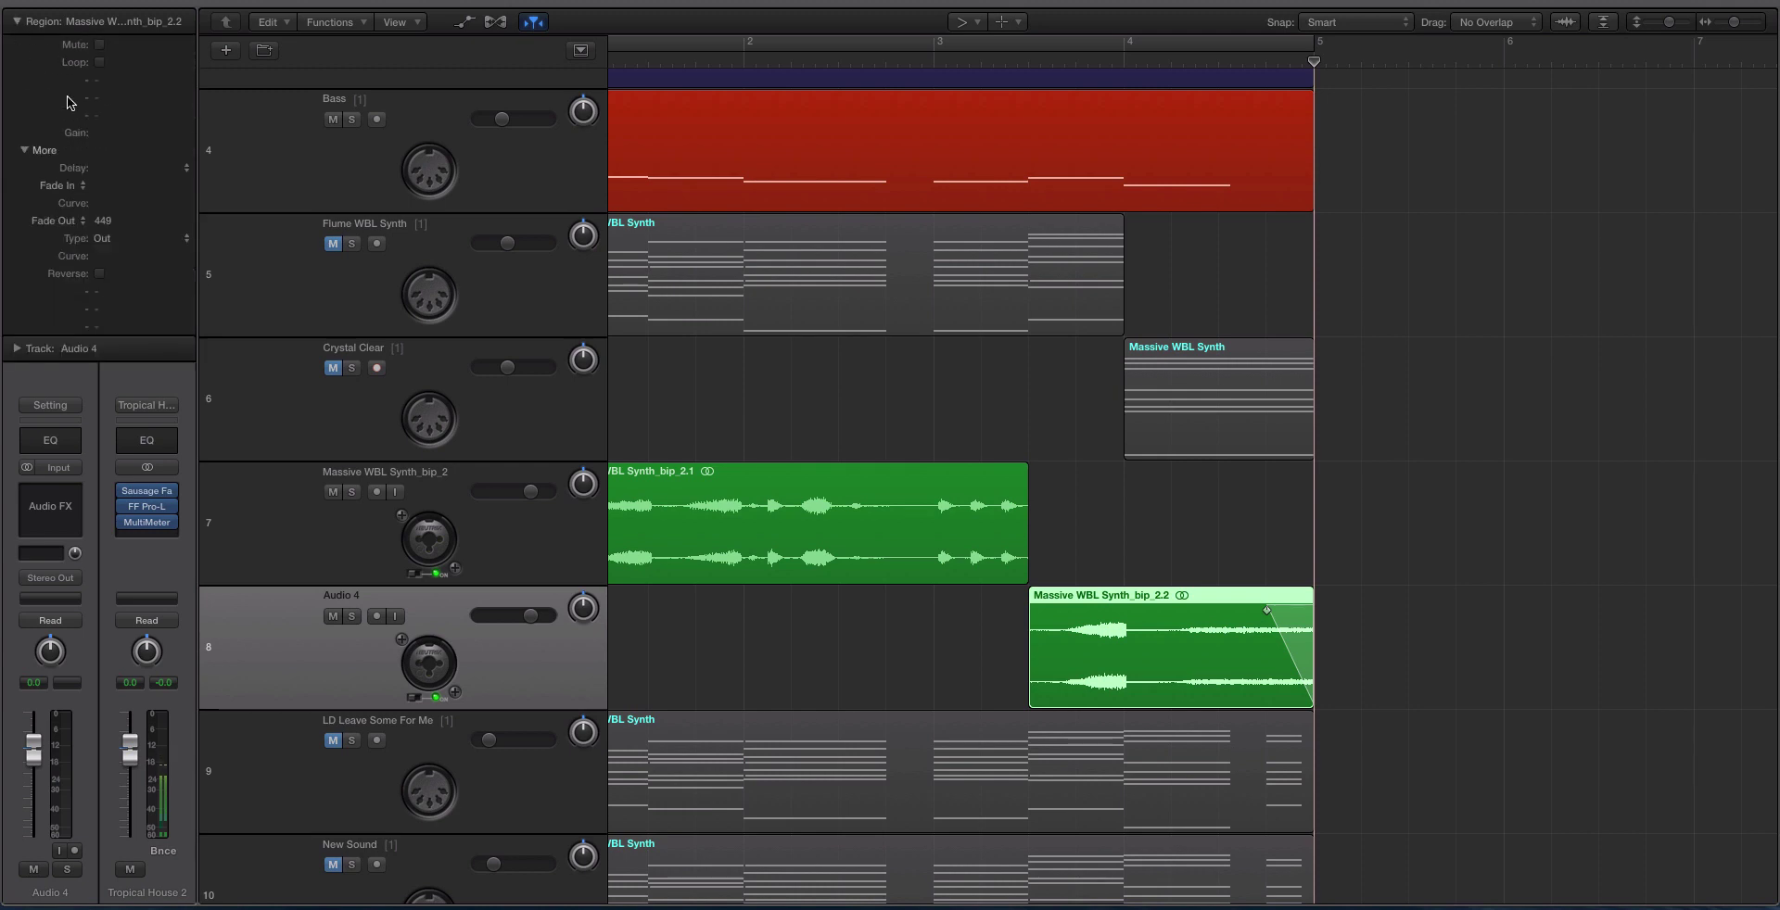
pyautogui.click(50, 222)
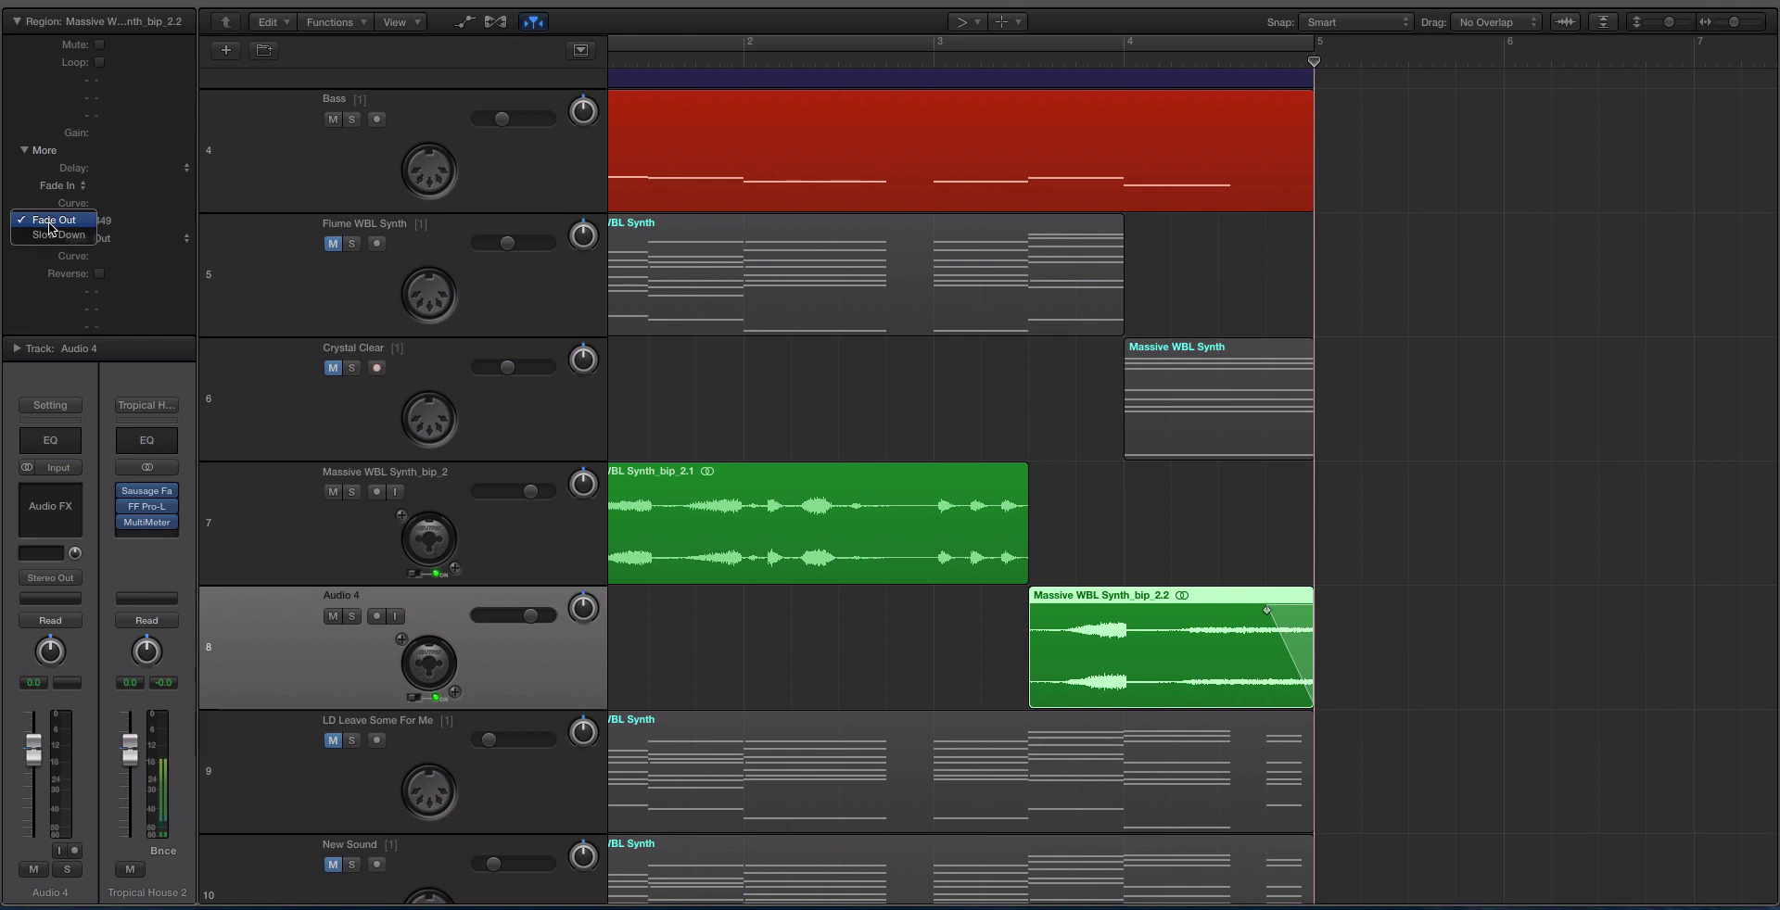
pyautogui.click(57, 236)
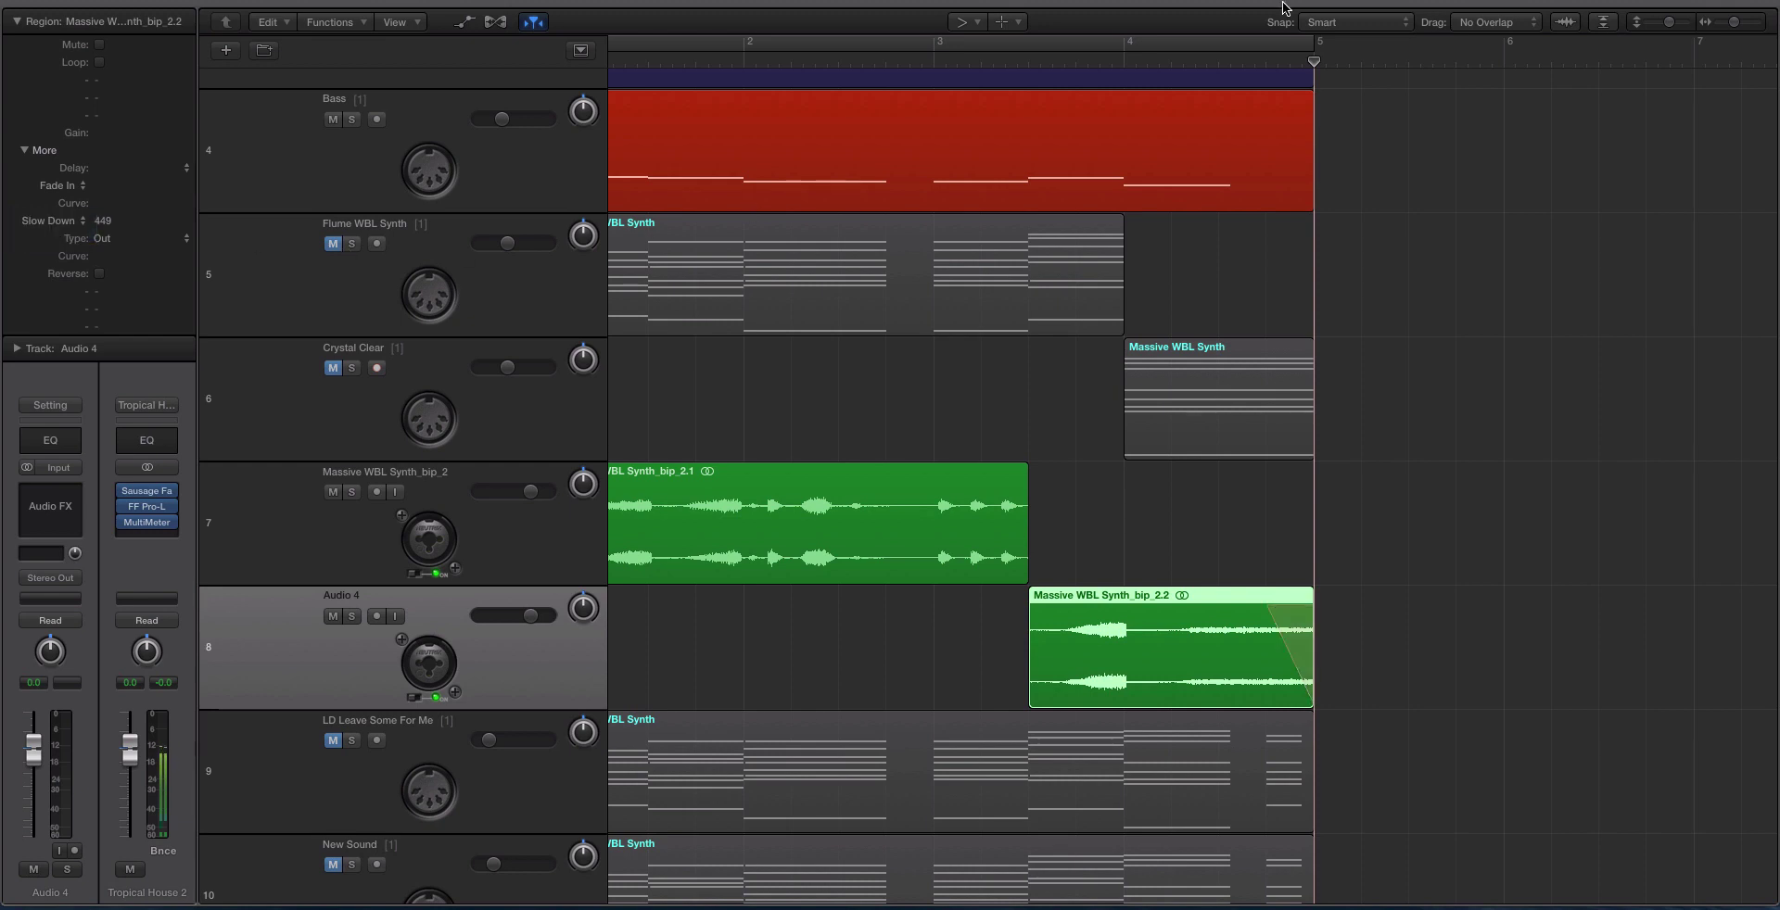
pyautogui.doubleClick(1046, 72)
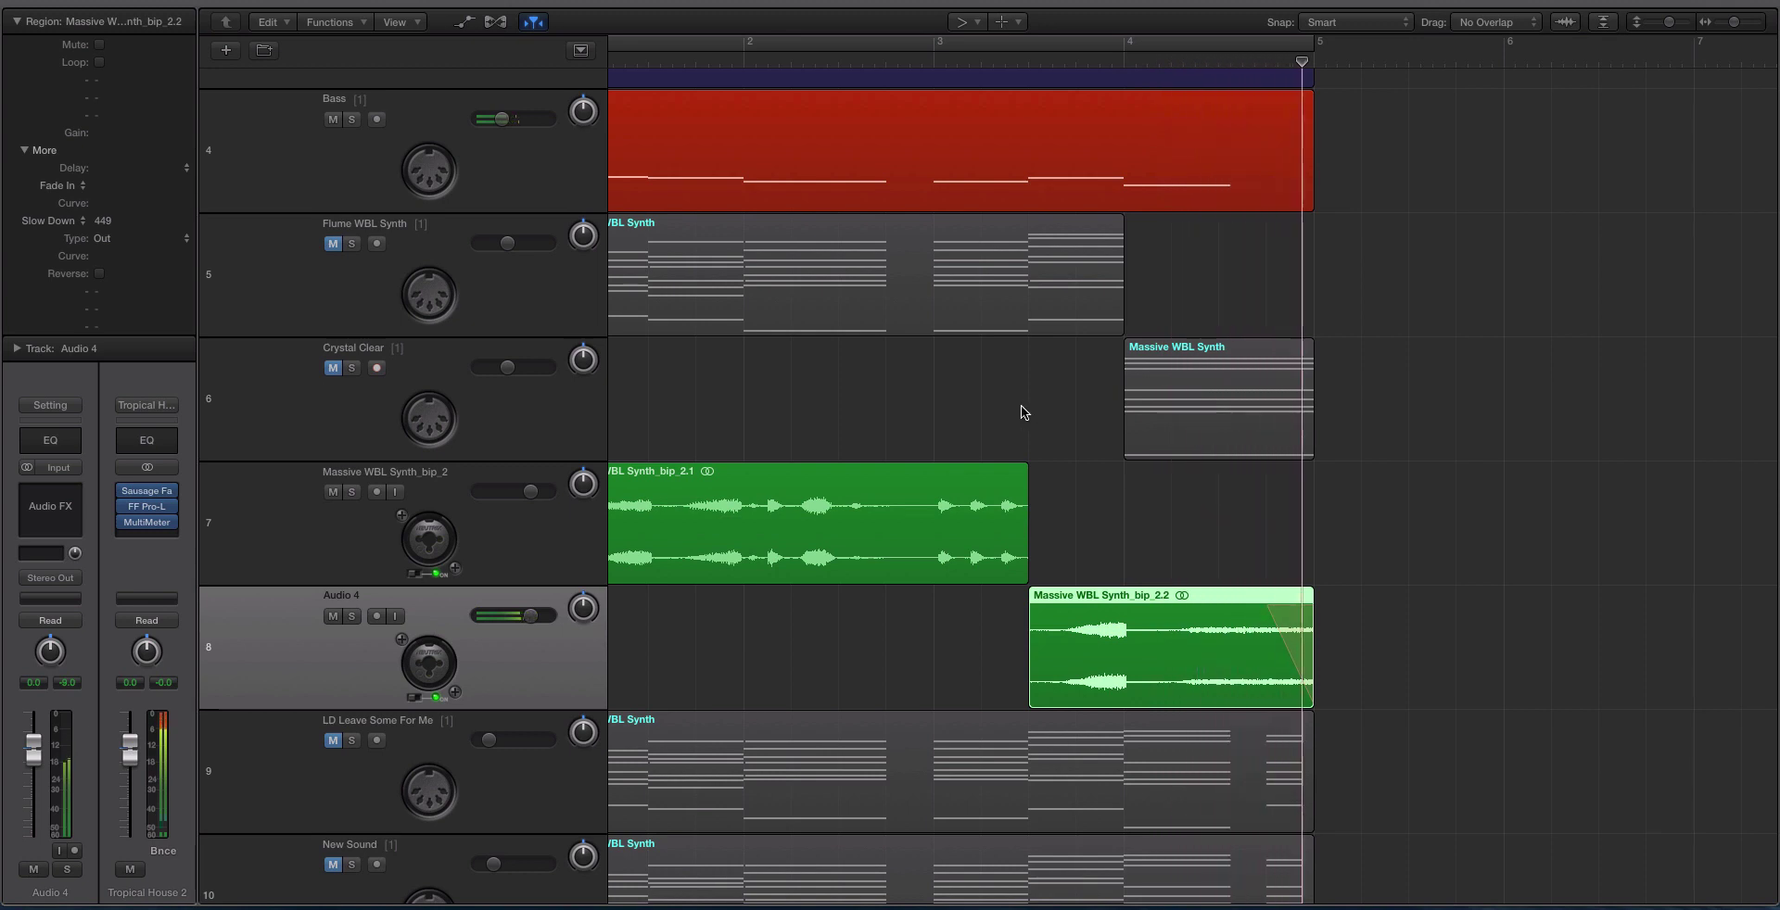
pyautogui.press('space')
# - Add a fade-in of about 329 to the start of the Audio 4 region with the Fade Tool
pyautogui.click(982, 43)
pyautogui.scroll(-3, 1073, 245)
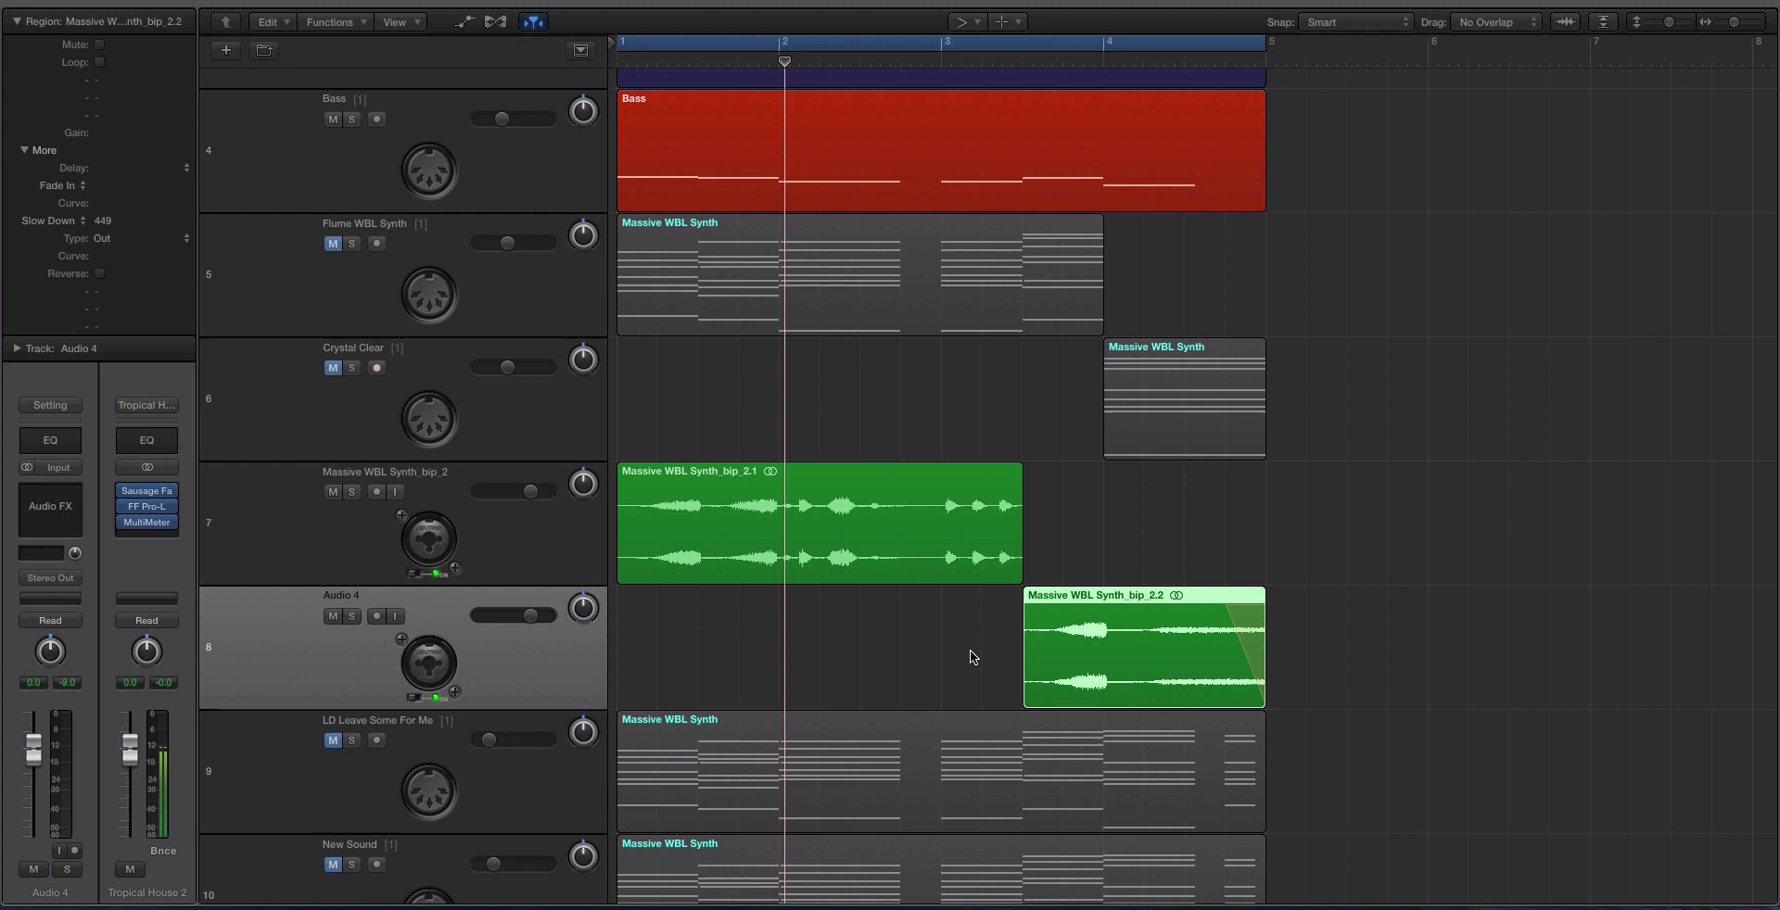
pyautogui.scroll(3, 1024, 649)
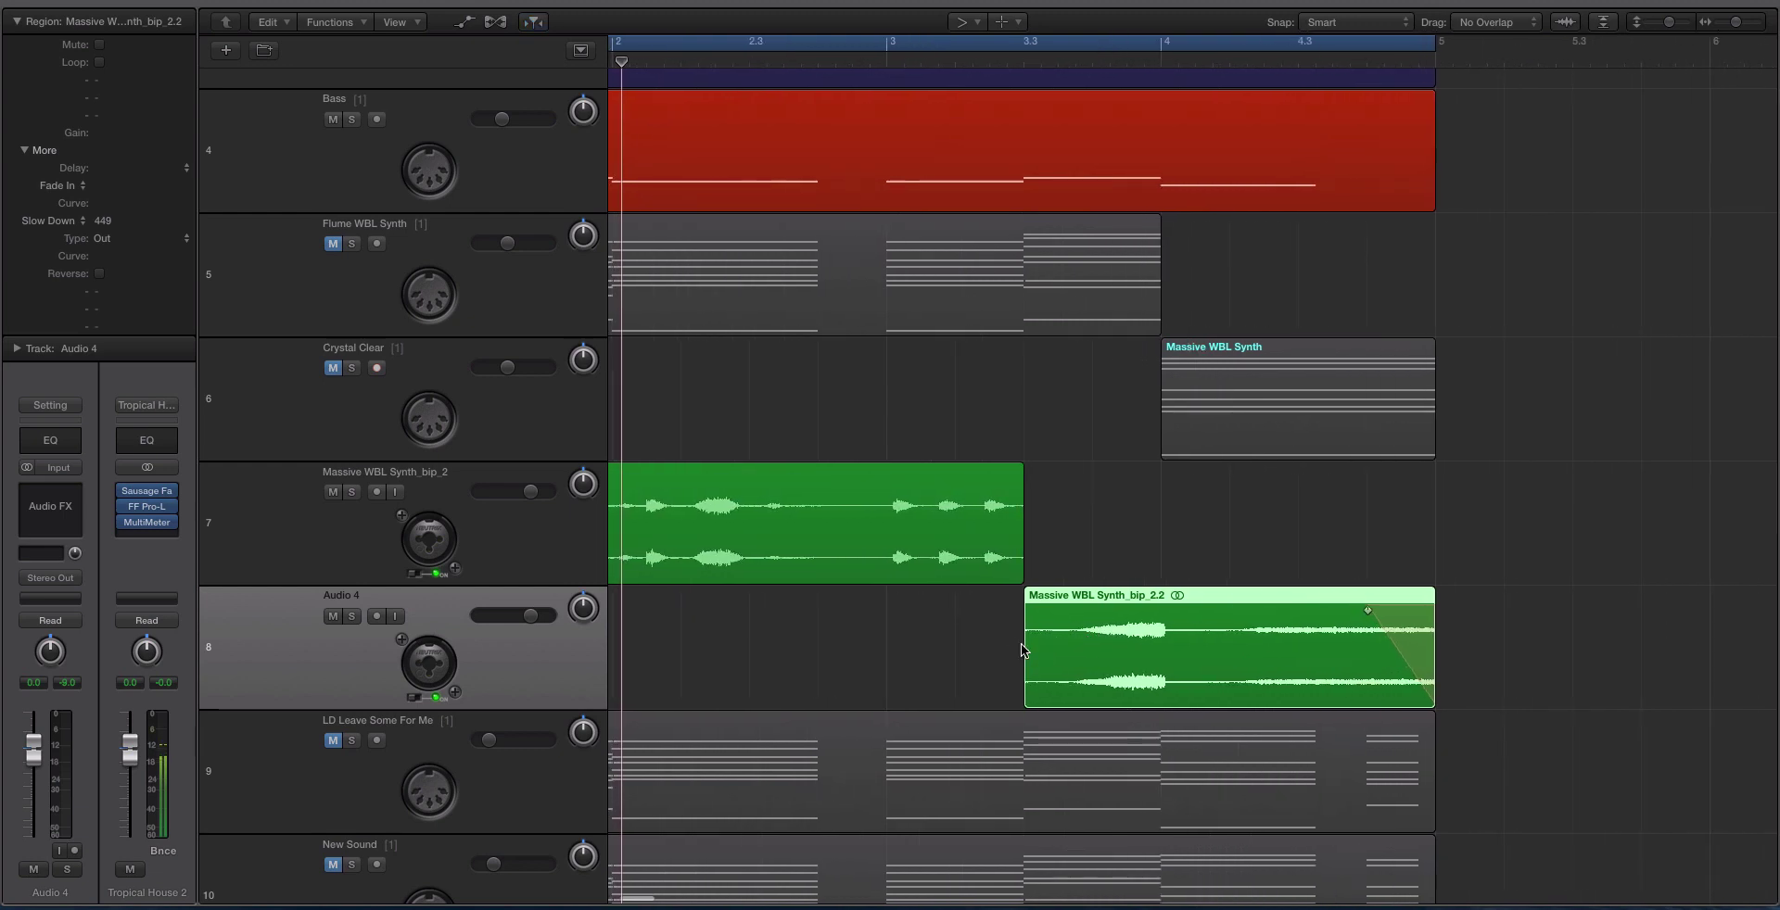
pyautogui.hscroll(-1, 1029, 649)
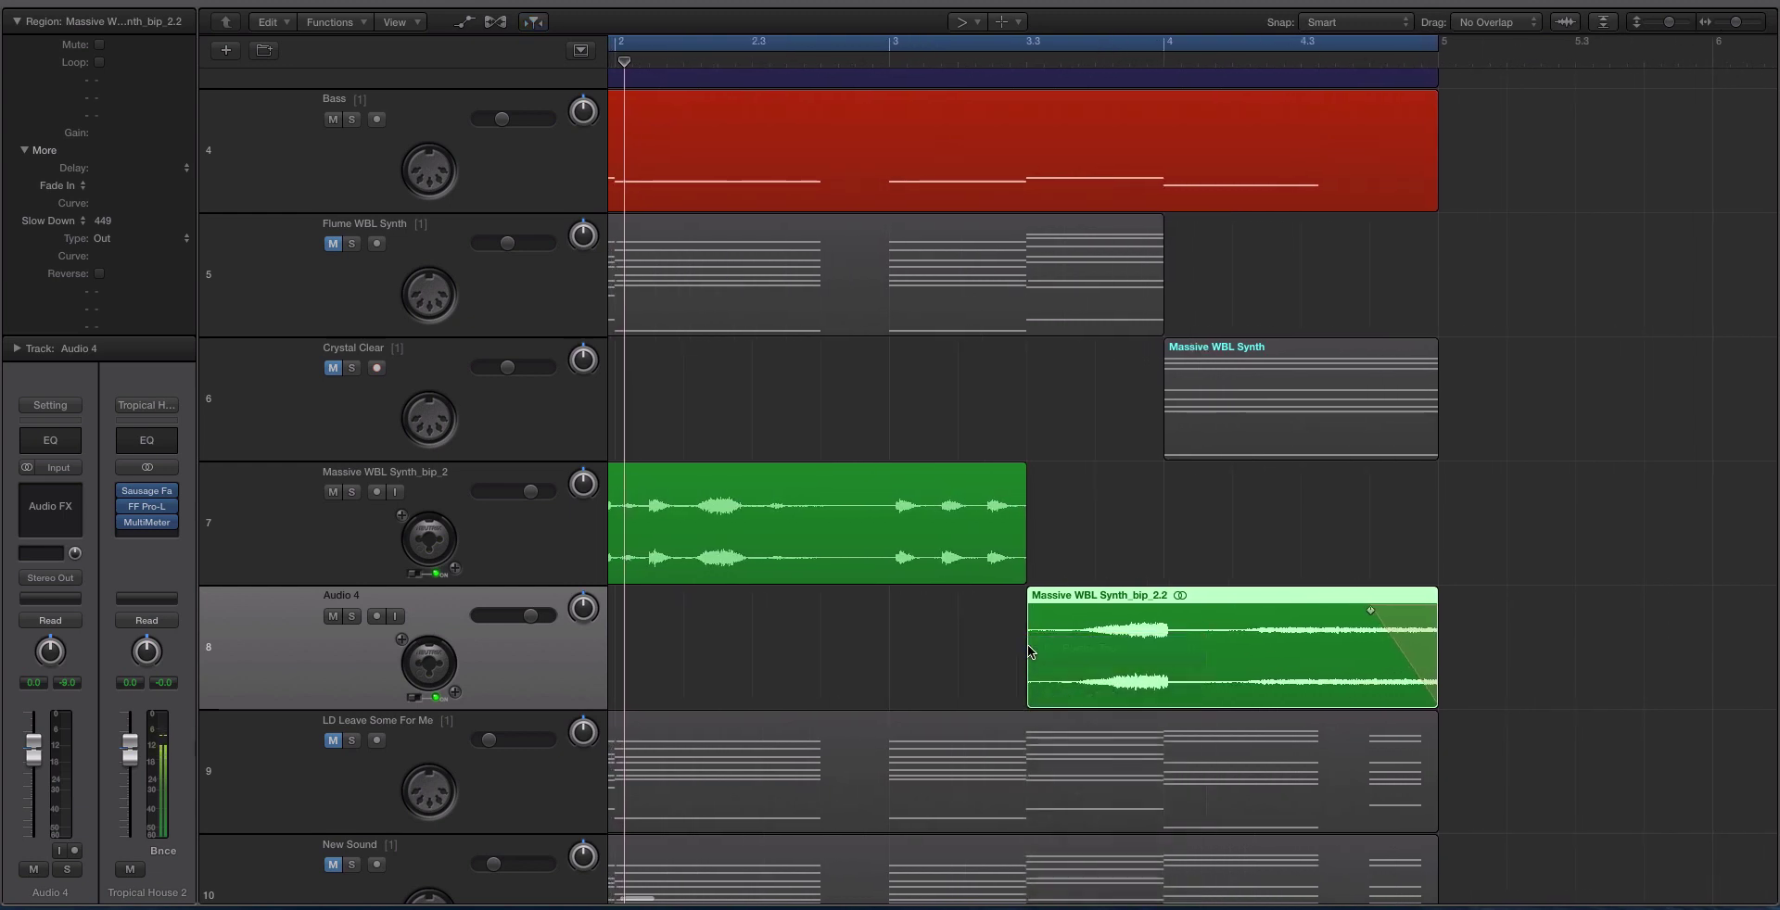
pyautogui.press('t')
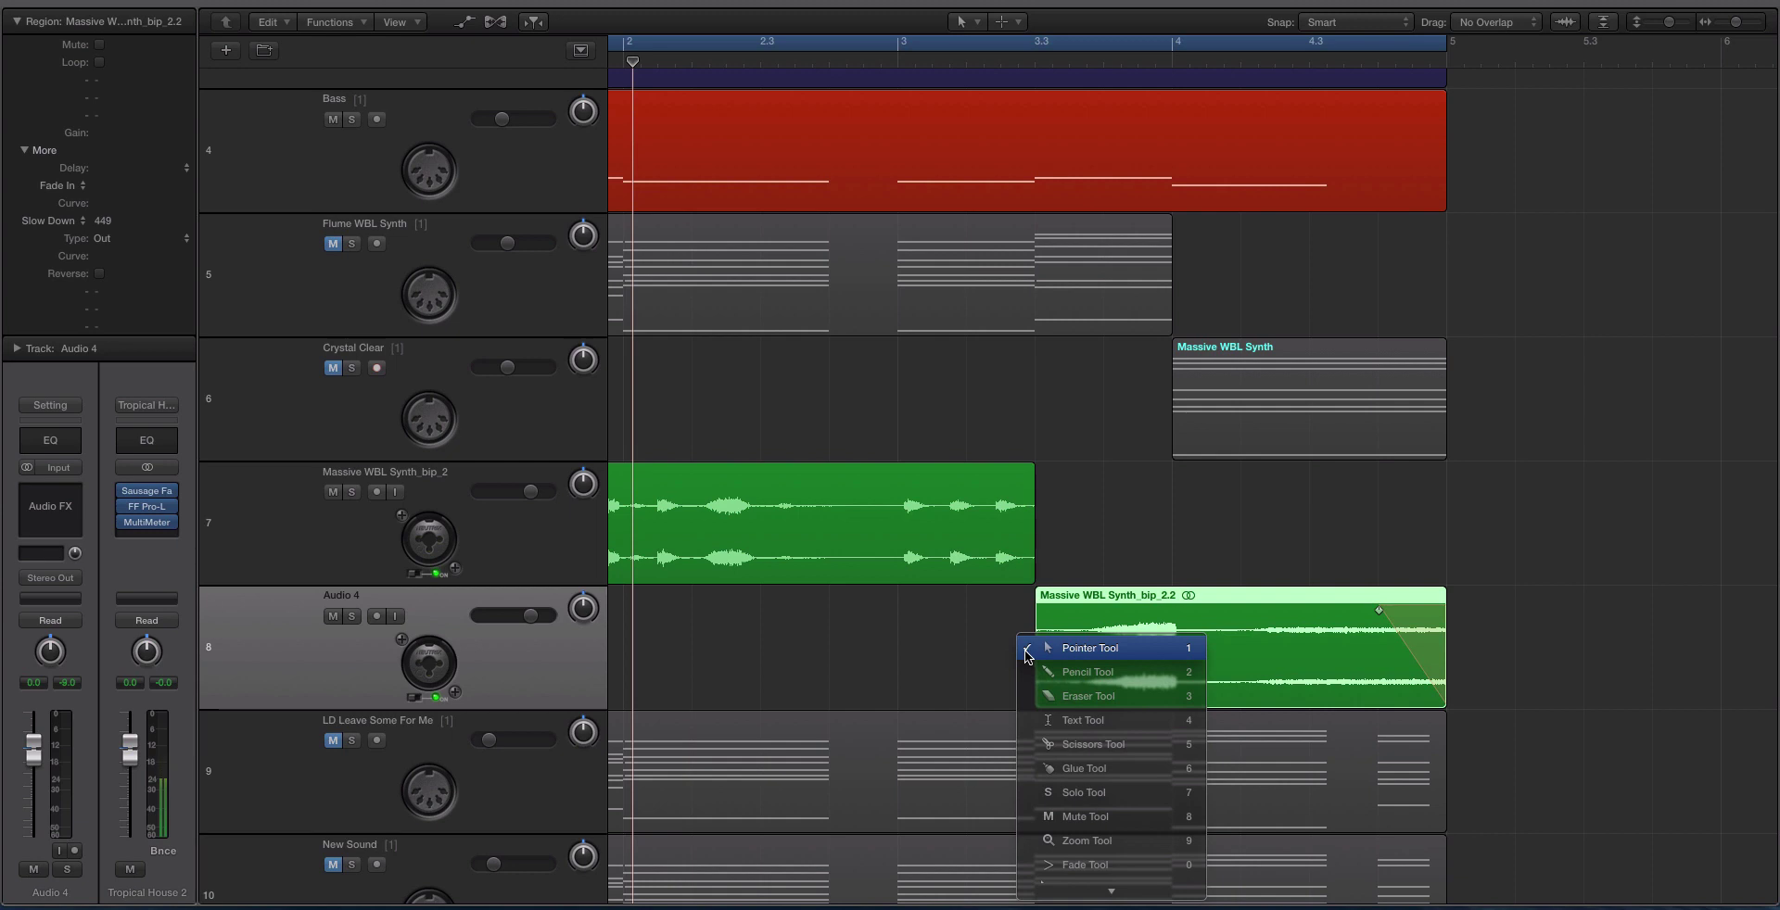
pyautogui.press('0')
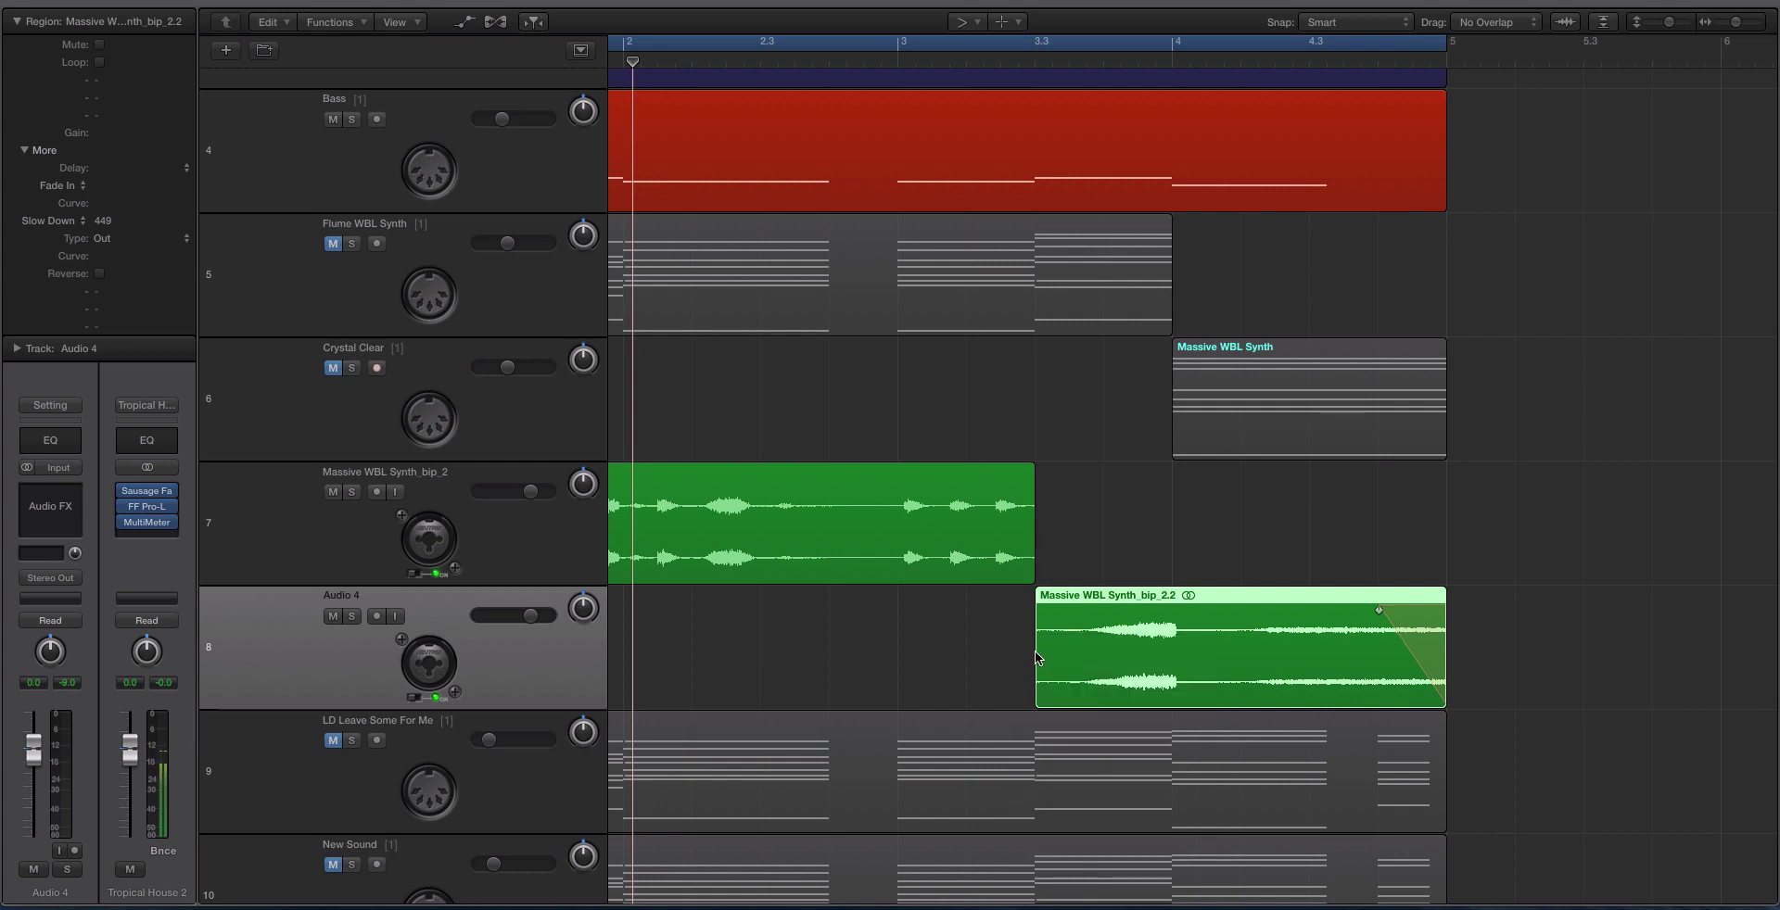
pyautogui.press('t')
pyautogui.press('a')
pyautogui.moveTo(1037, 649); pyautogui.dragTo(1088, 648)
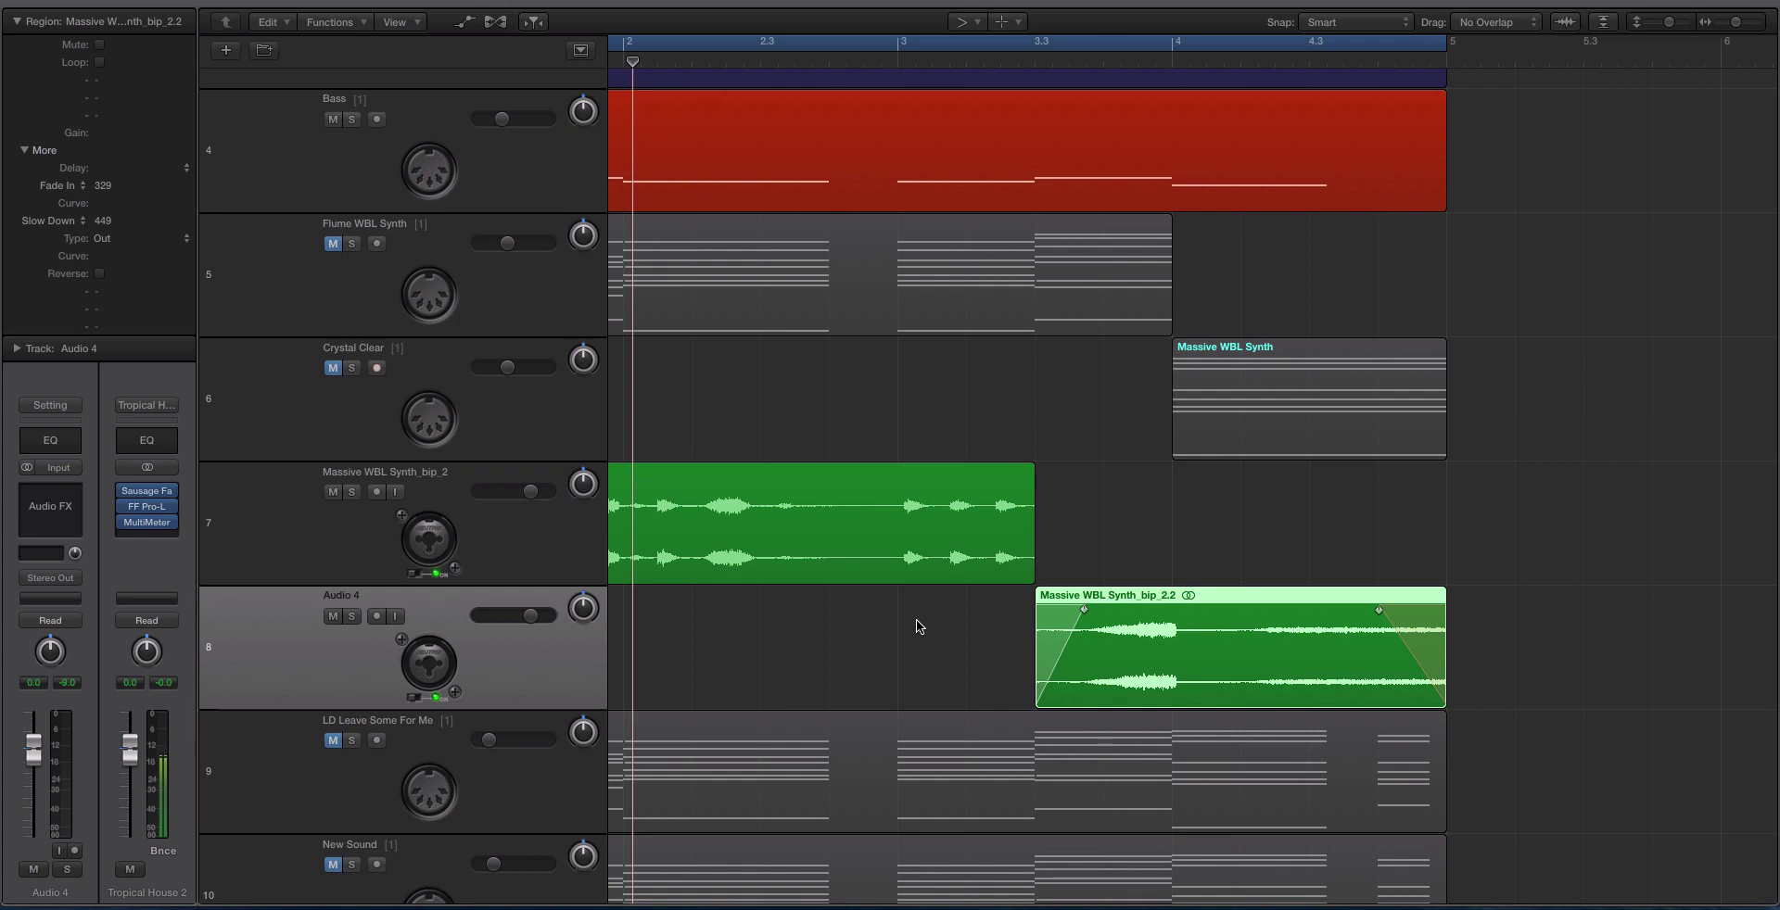
# - Change the fade-in of the Audio 4 region to Speed Up, keeping the end fade as Slow Down
pyautogui.click(56, 223)
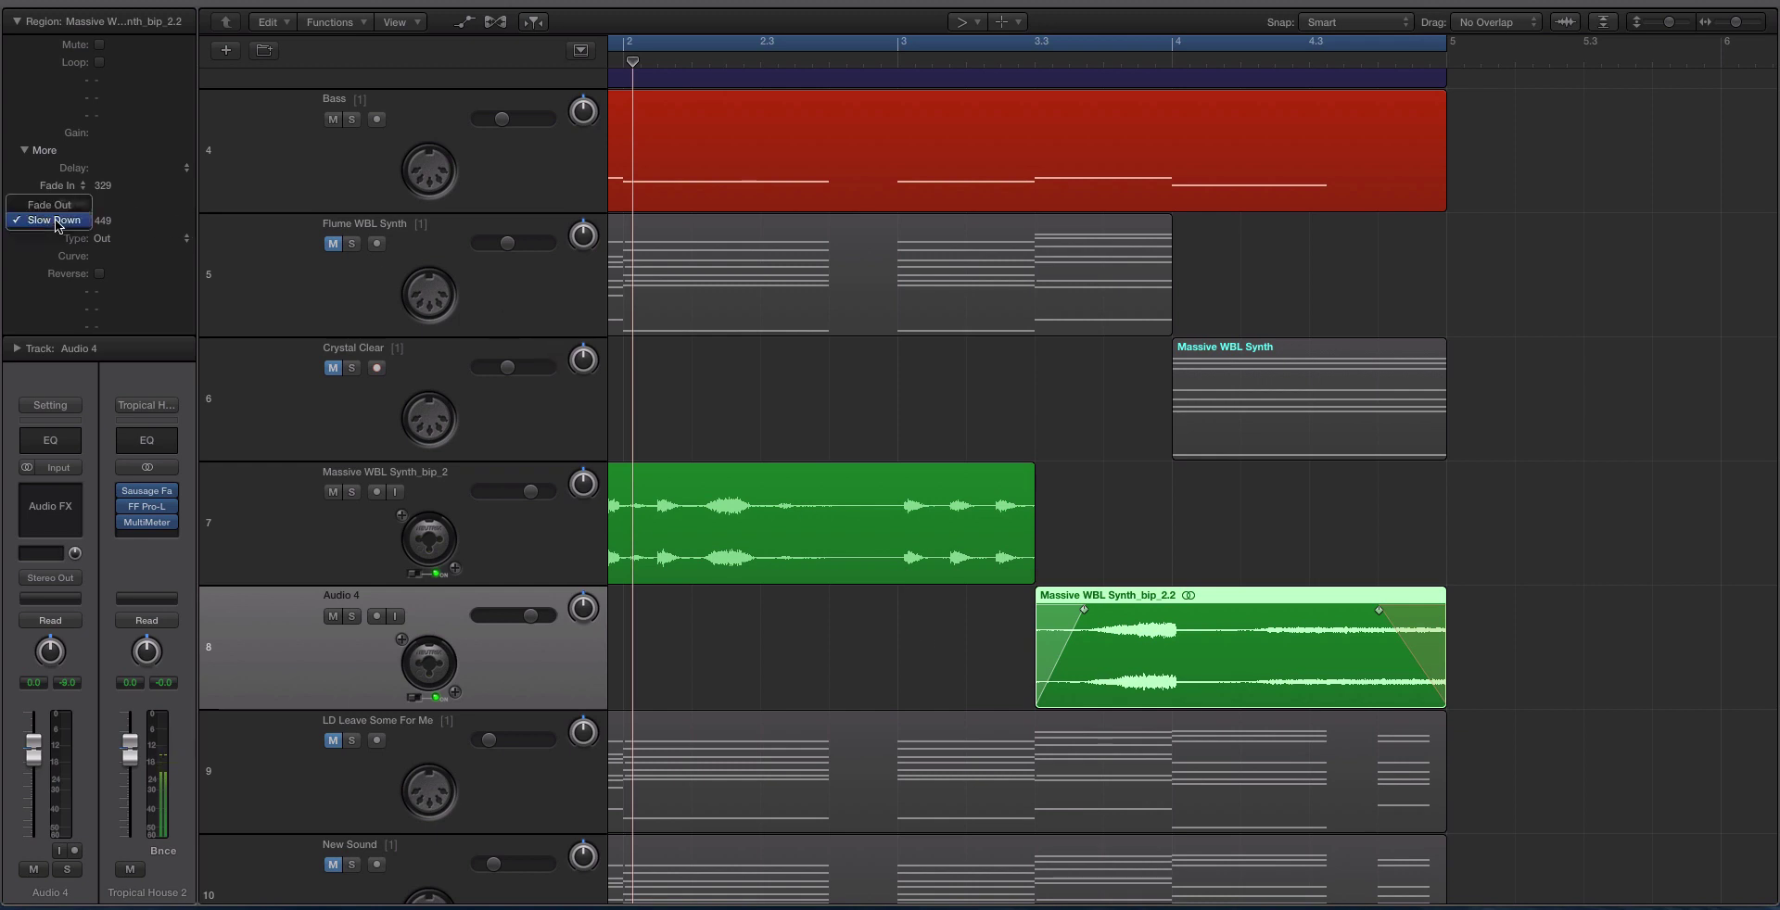
pyautogui.click(57, 223)
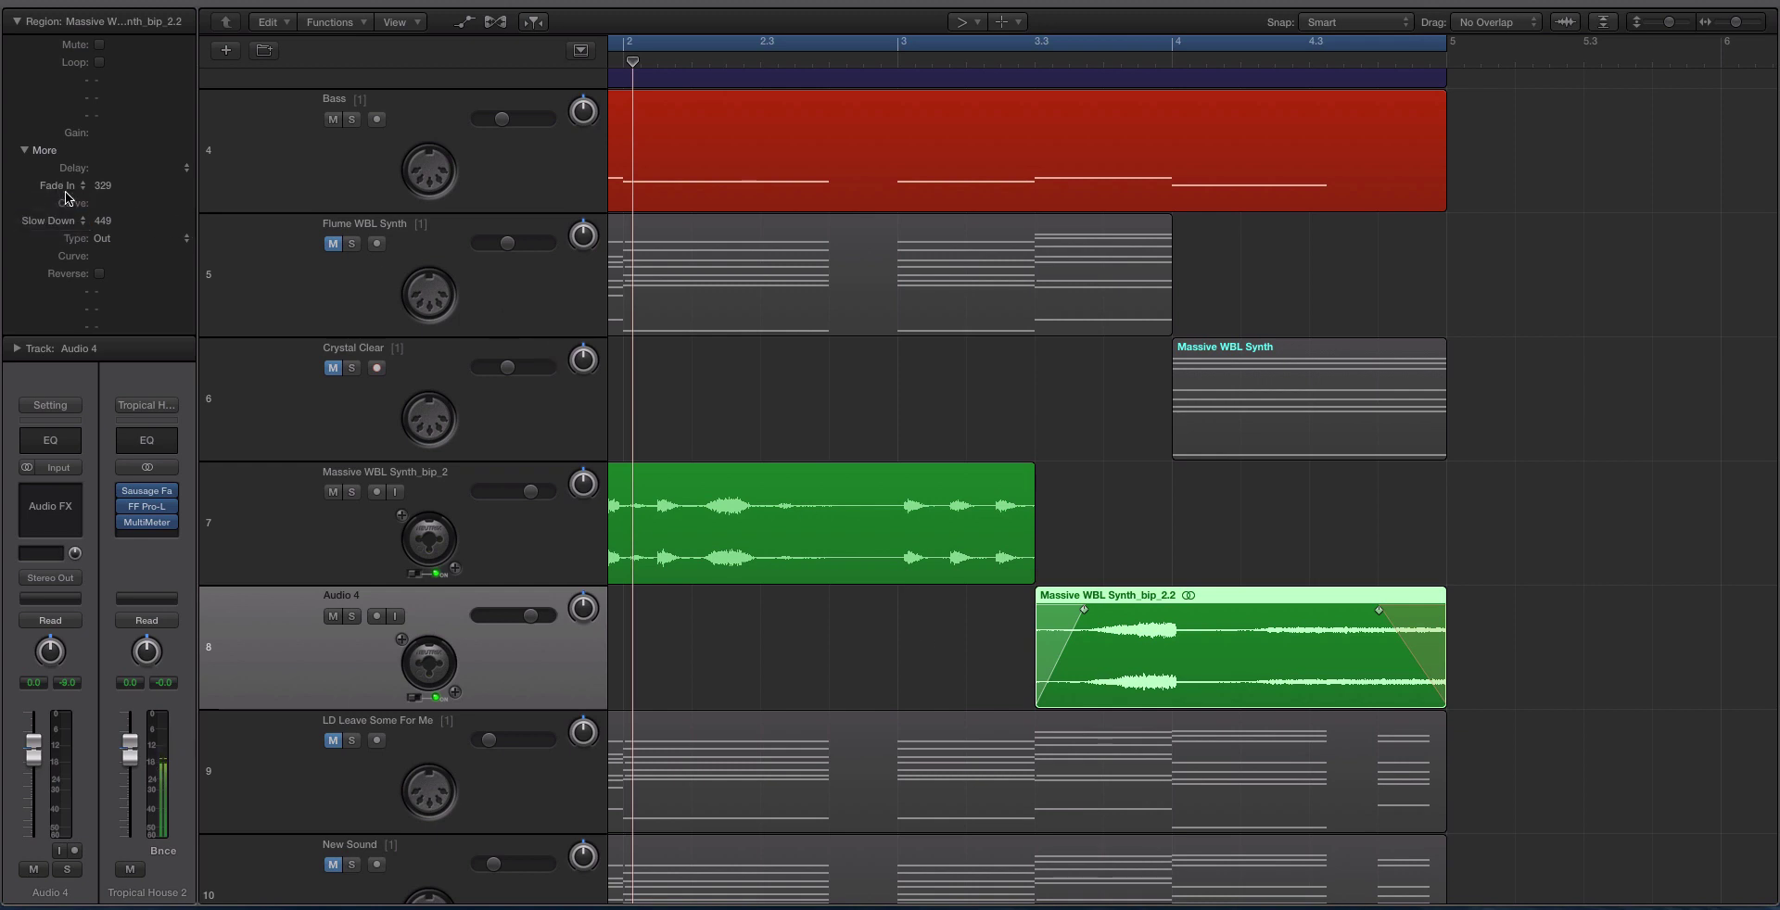
pyautogui.click(62, 186)
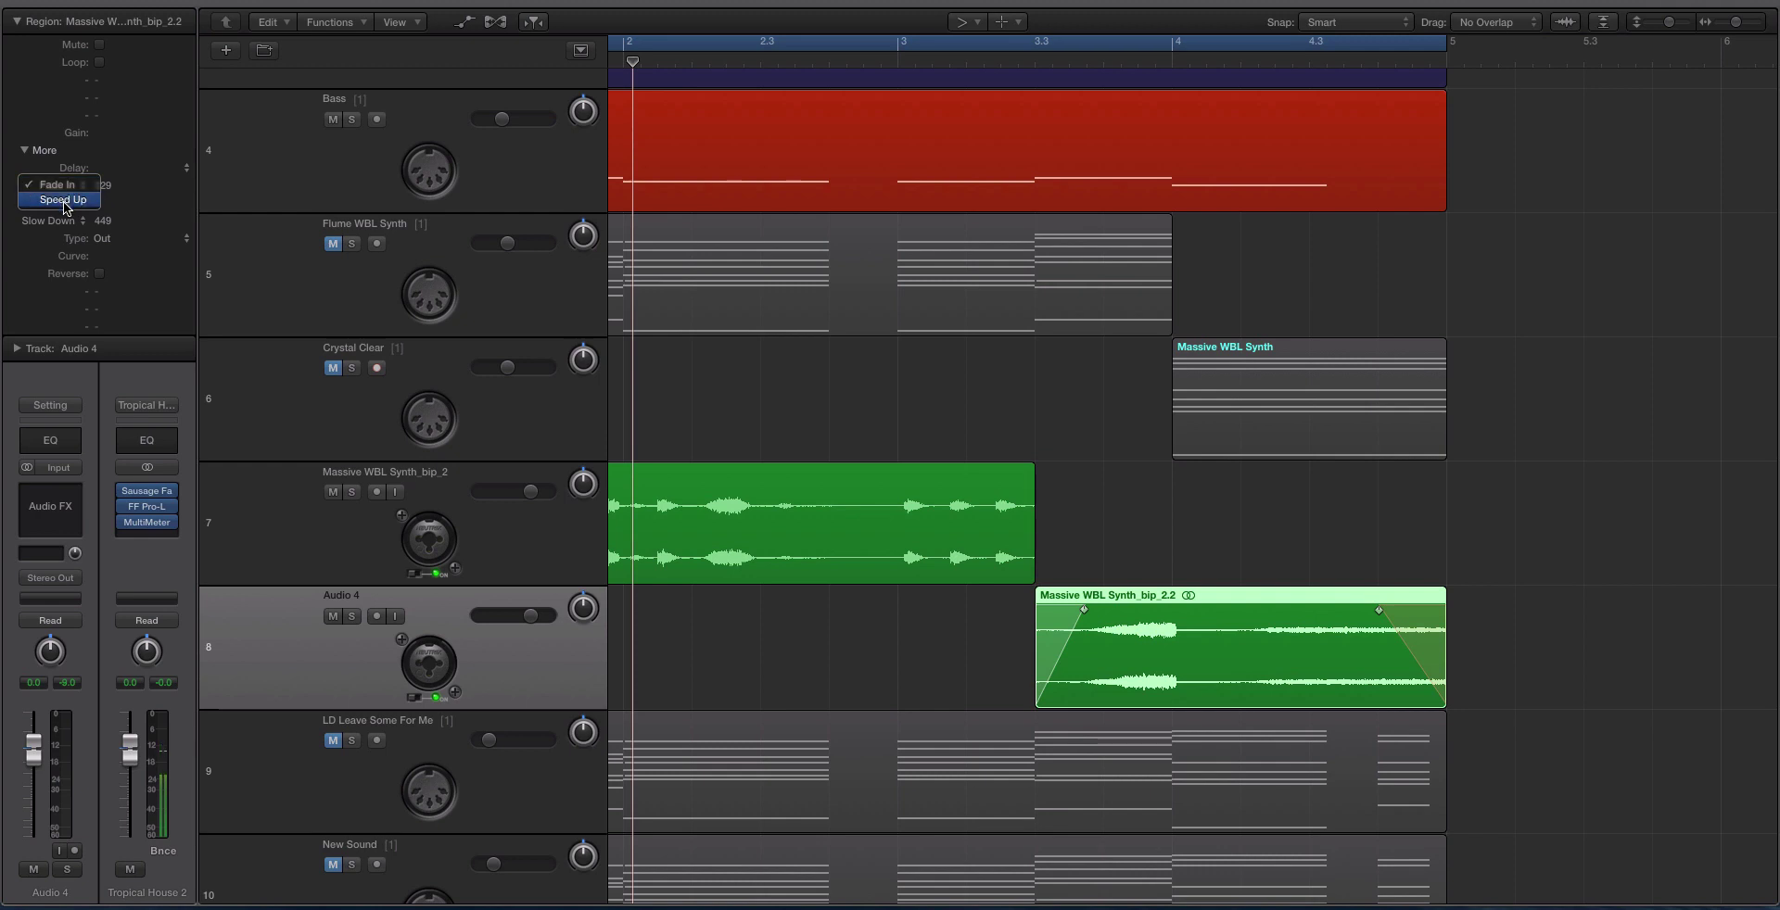
pyautogui.click(65, 200)
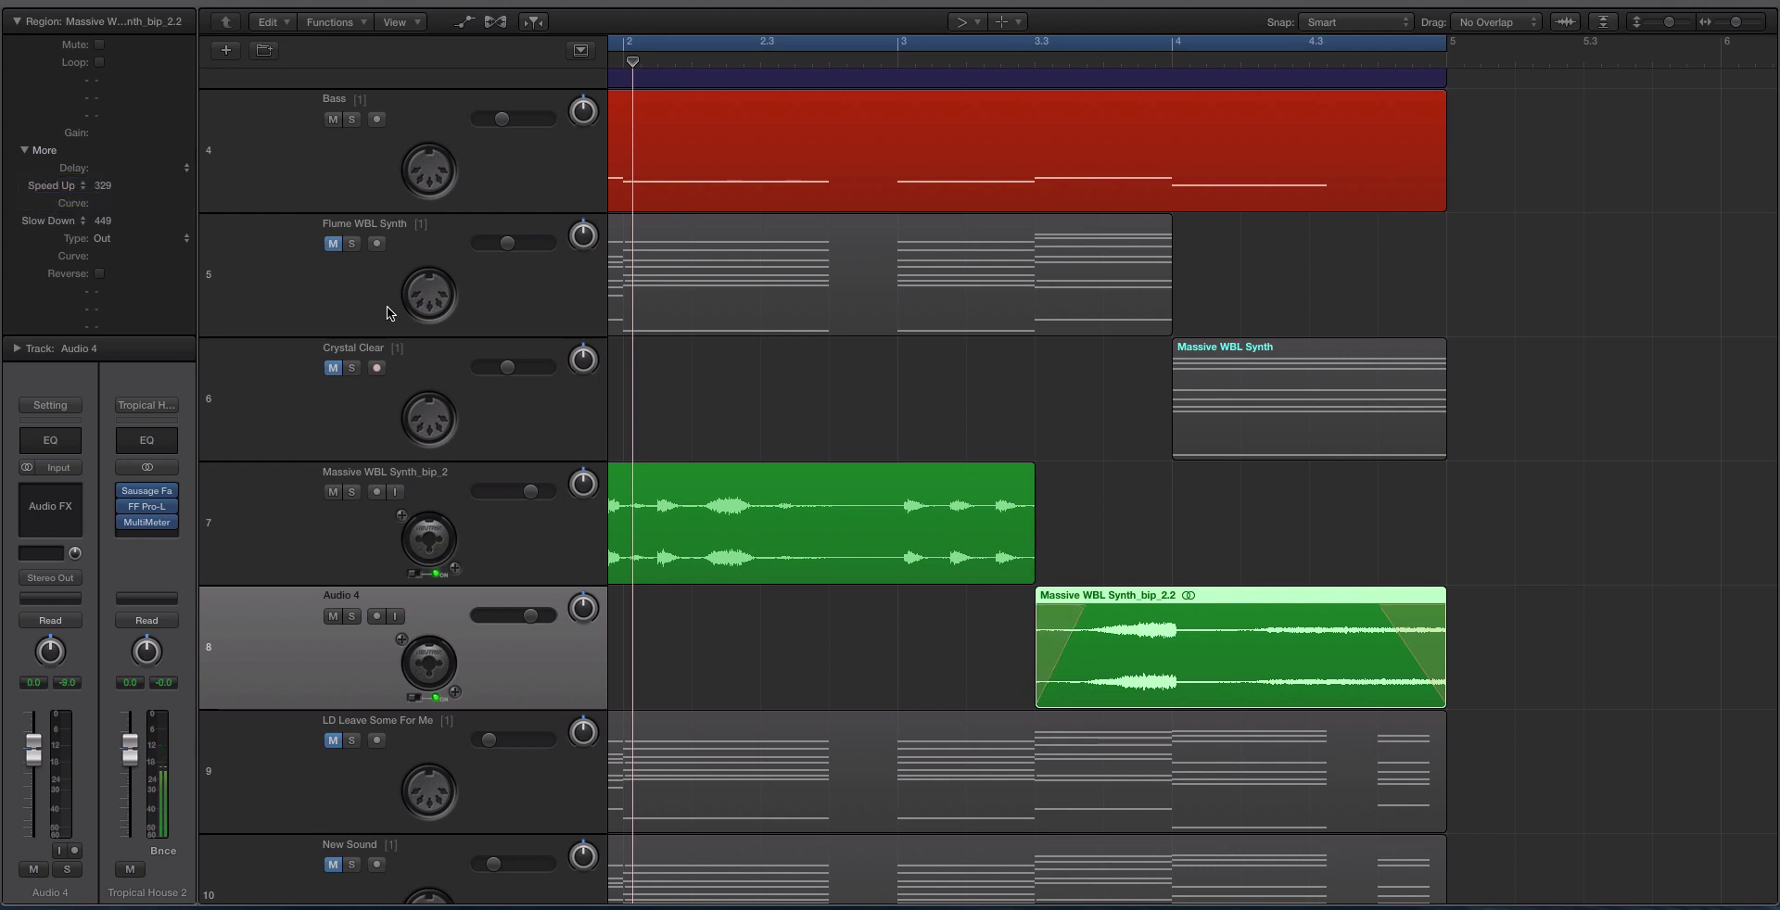
# - Play the Audio 4 region in solo from bar 3 beat 3 without cycling, and restore the solo and cycle modes
pyautogui.click(967, 65)
pyautogui.click(1189, 49)
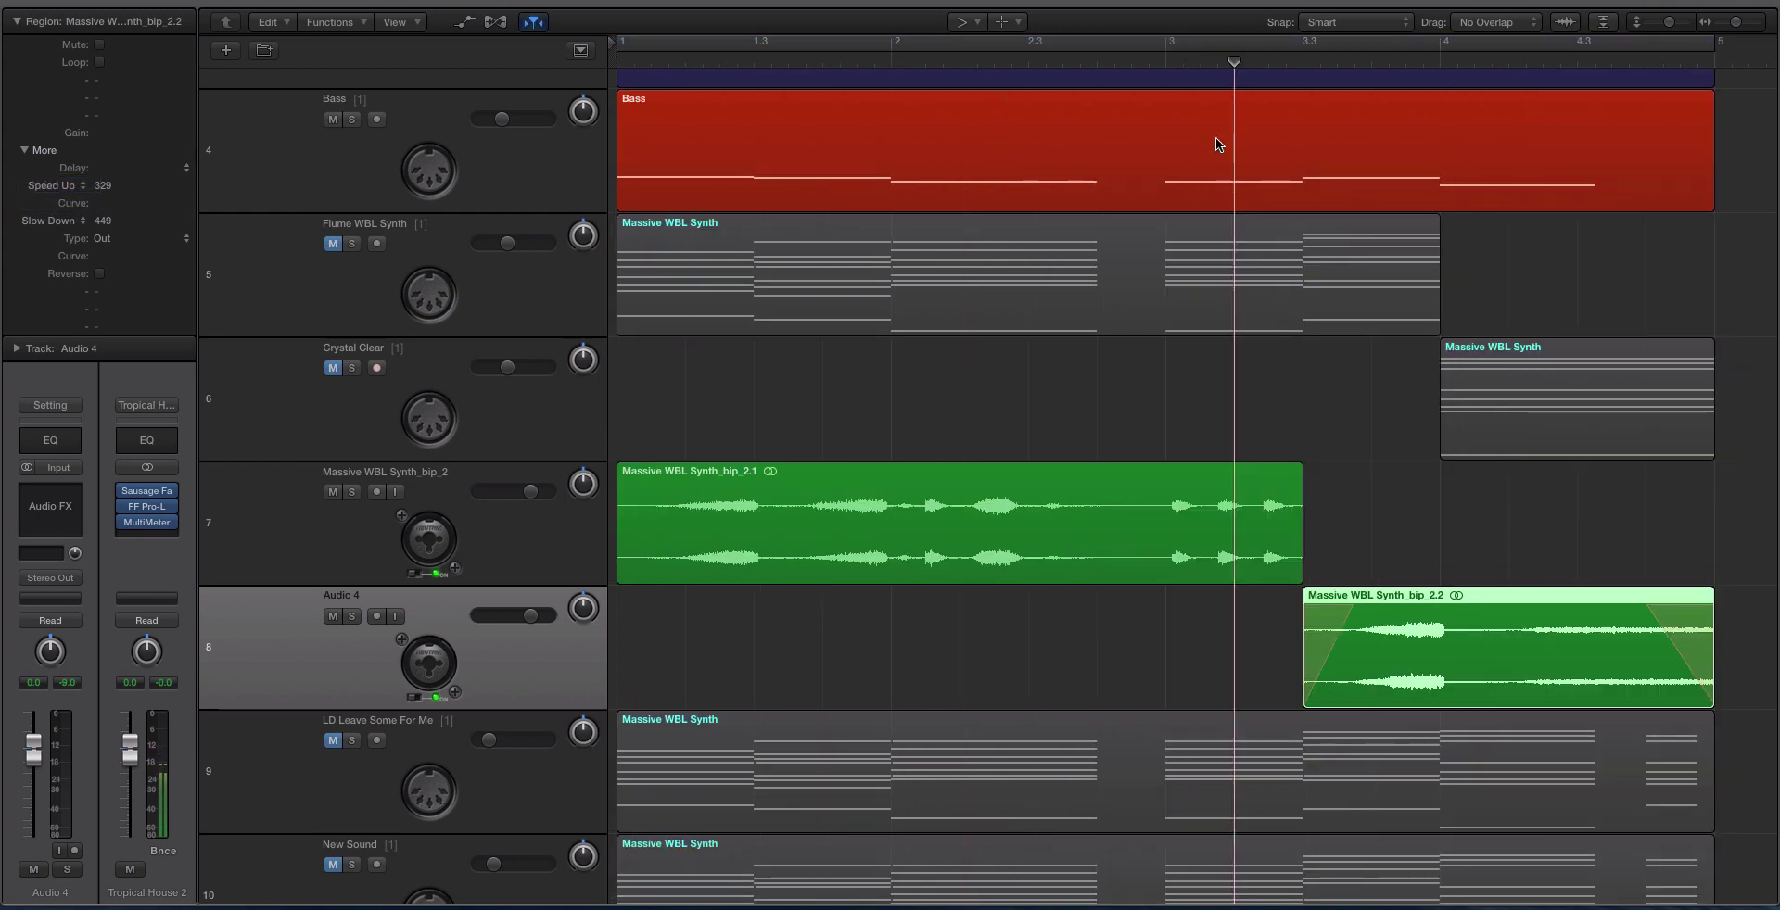
pyautogui.click(1302, 62)
pyautogui.hotkey('ctrl', 's')
pyautogui.press('space')
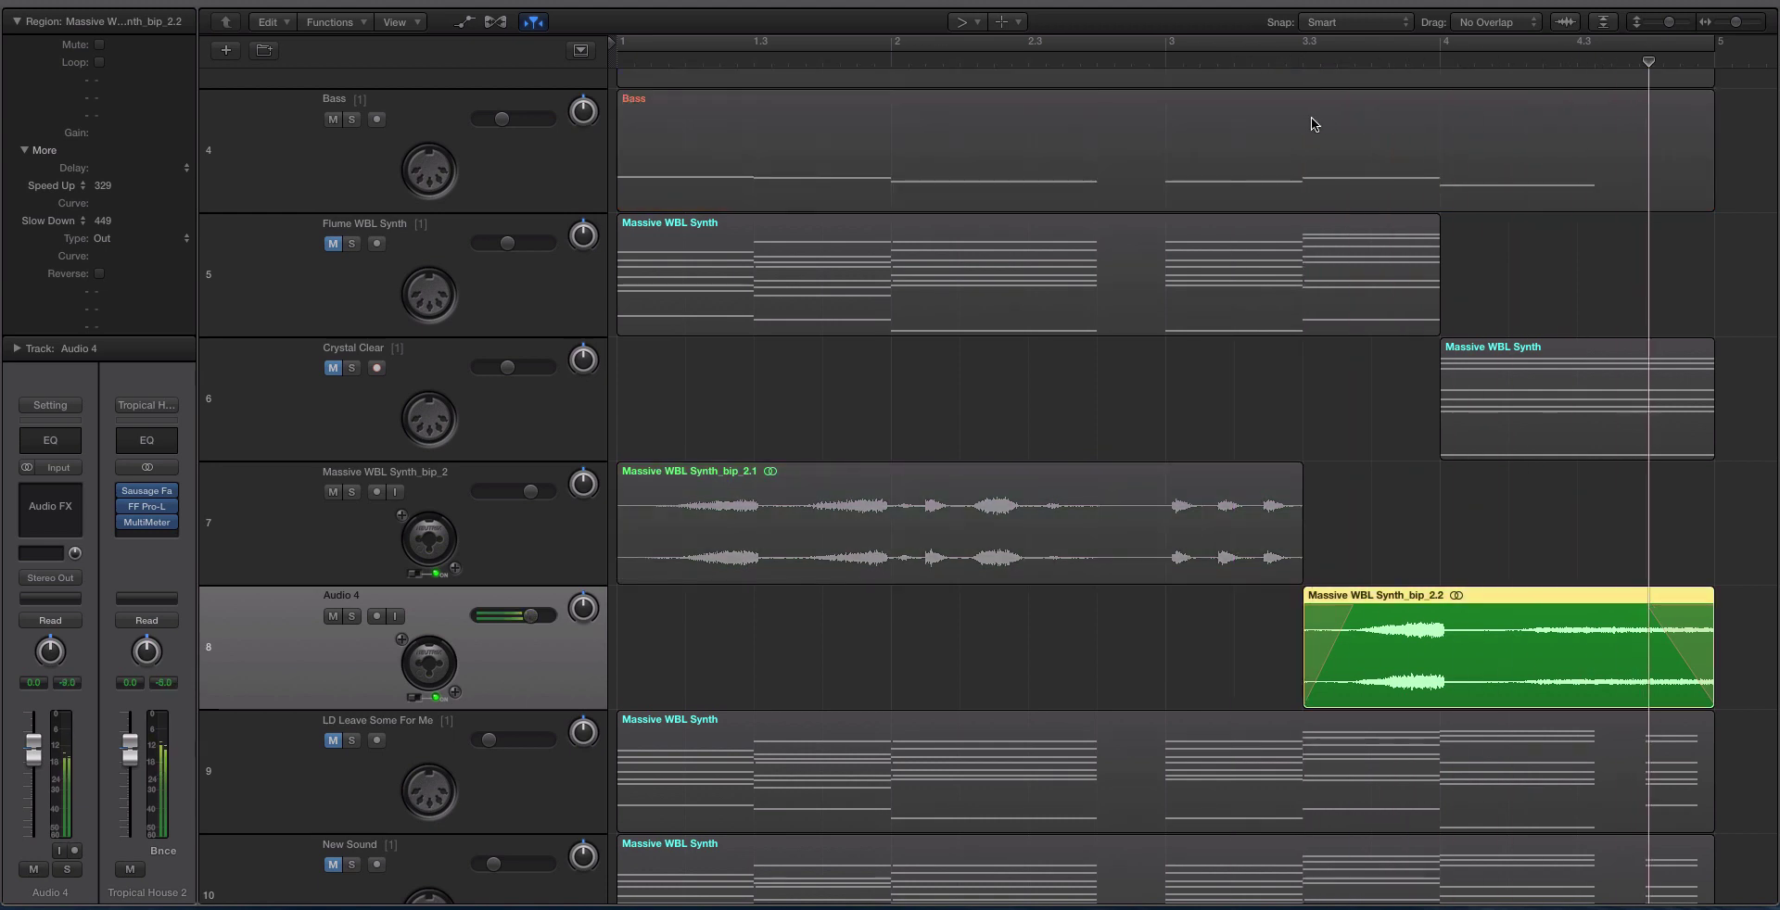
pyautogui.hotkey('ctrl', 's')
pyautogui.press('super+Left')
pyautogui.hscroll(-4, 1187, 264)
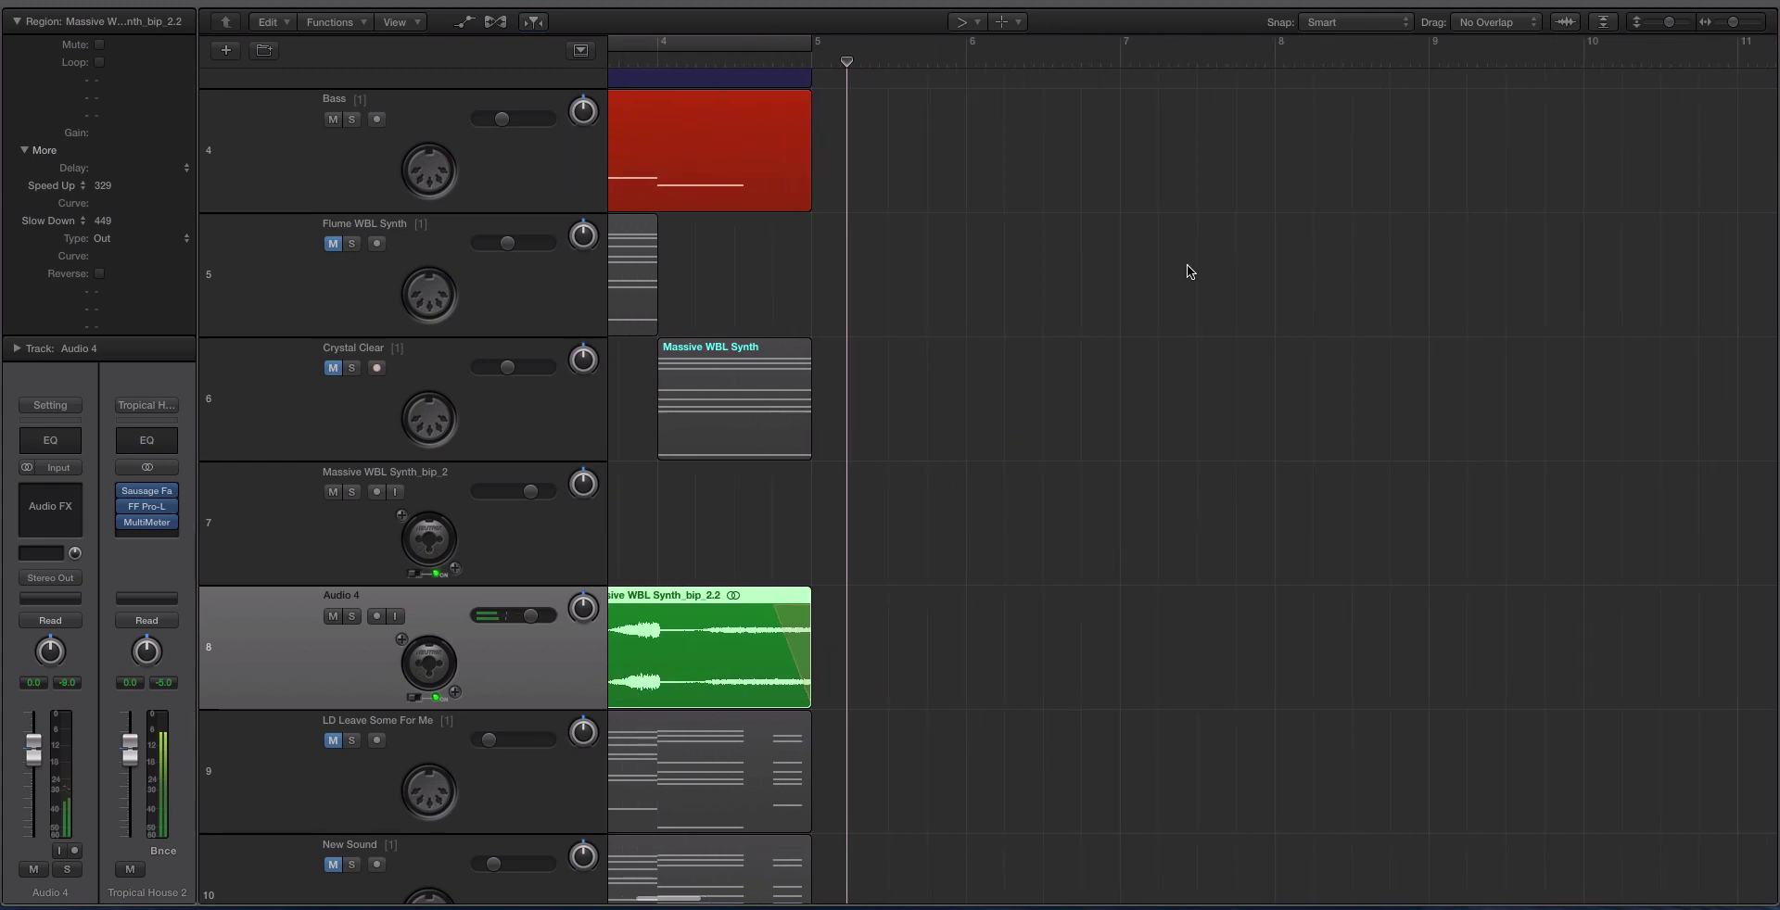
pyautogui.click(982, 48)
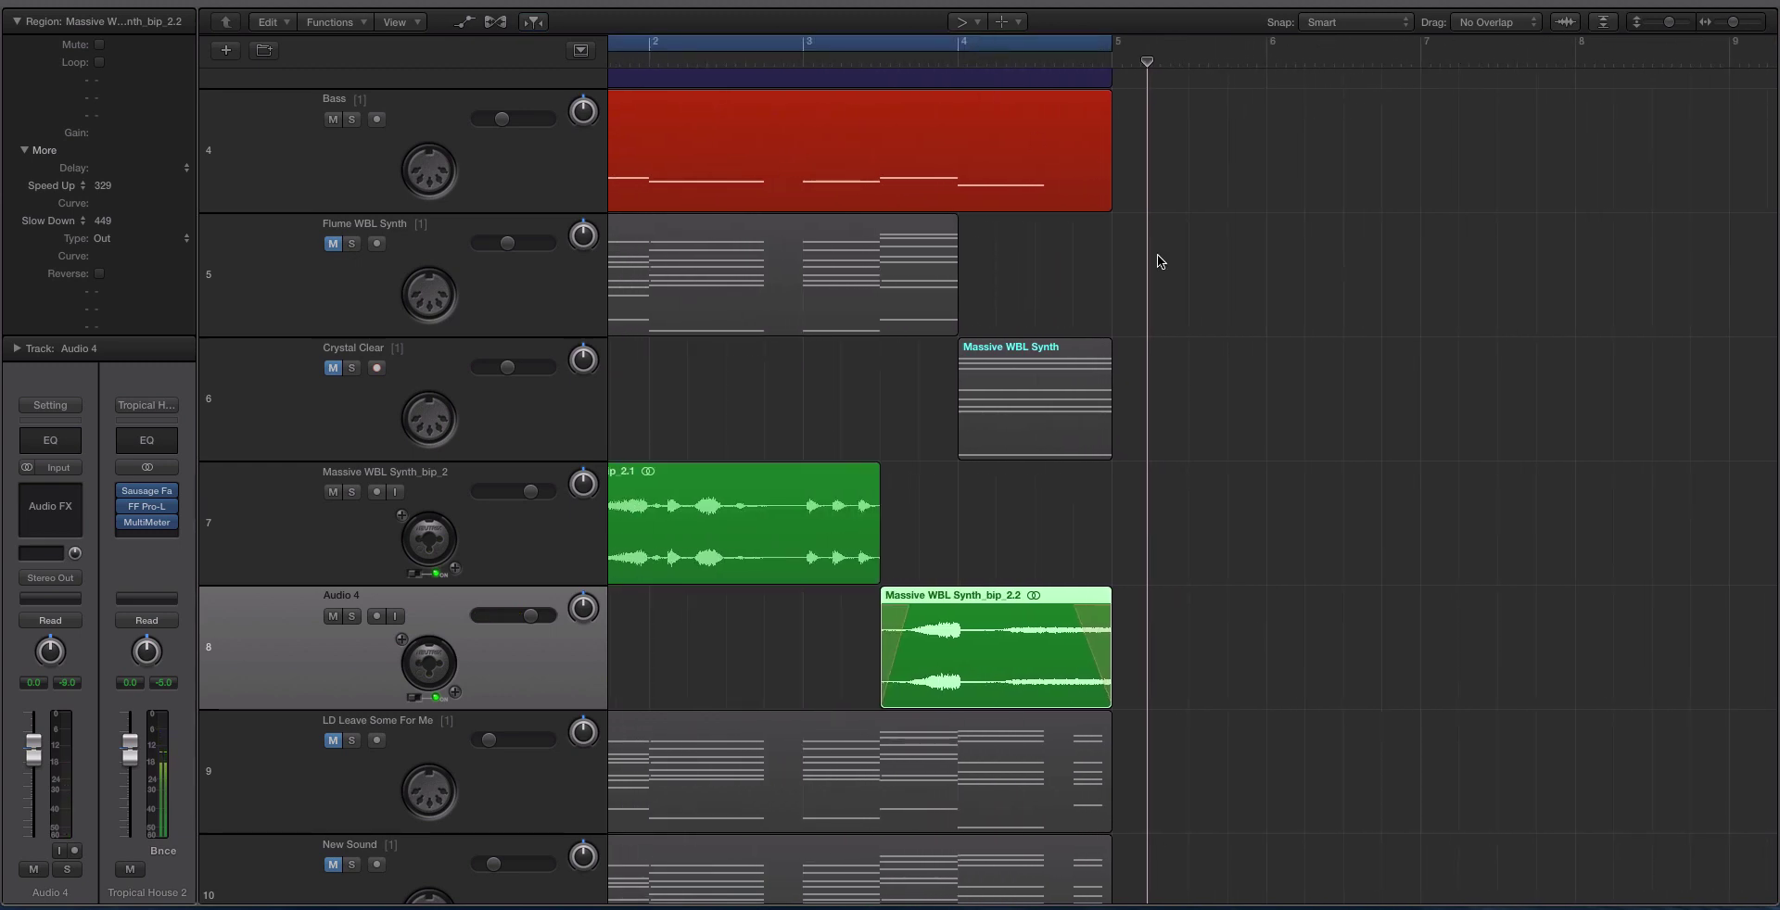
# - Deselect the region, fit the whole arrangement in view and play it from bar 1
pyautogui.click(1072, 573)
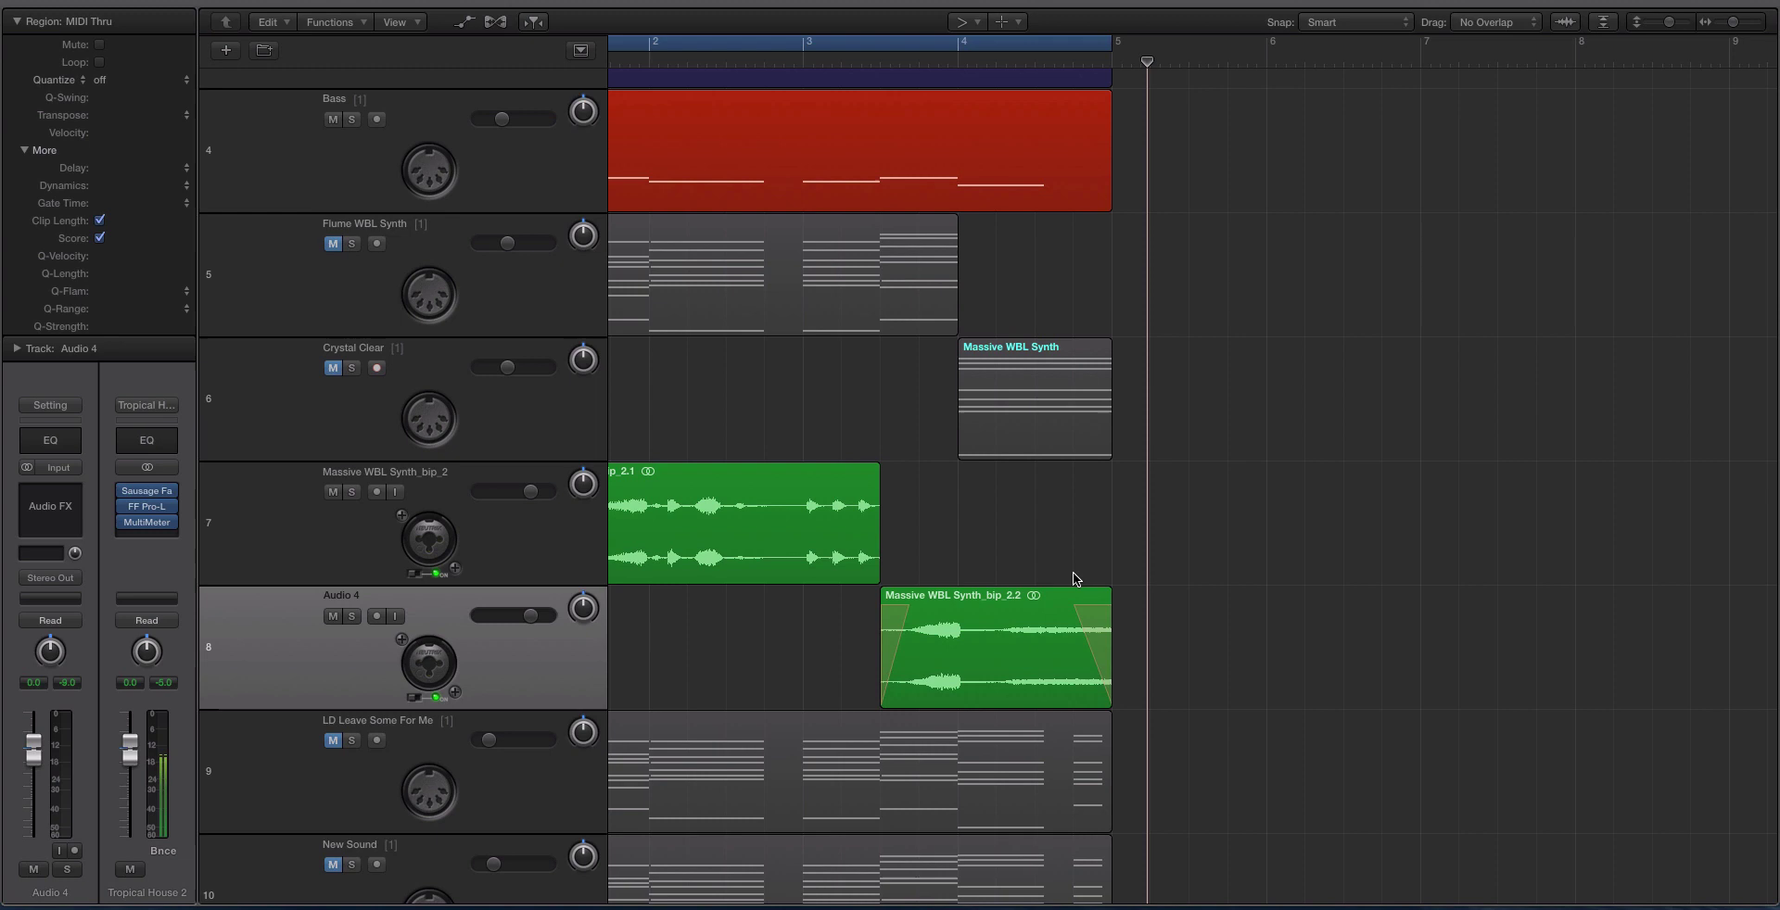
pyautogui.press('z')
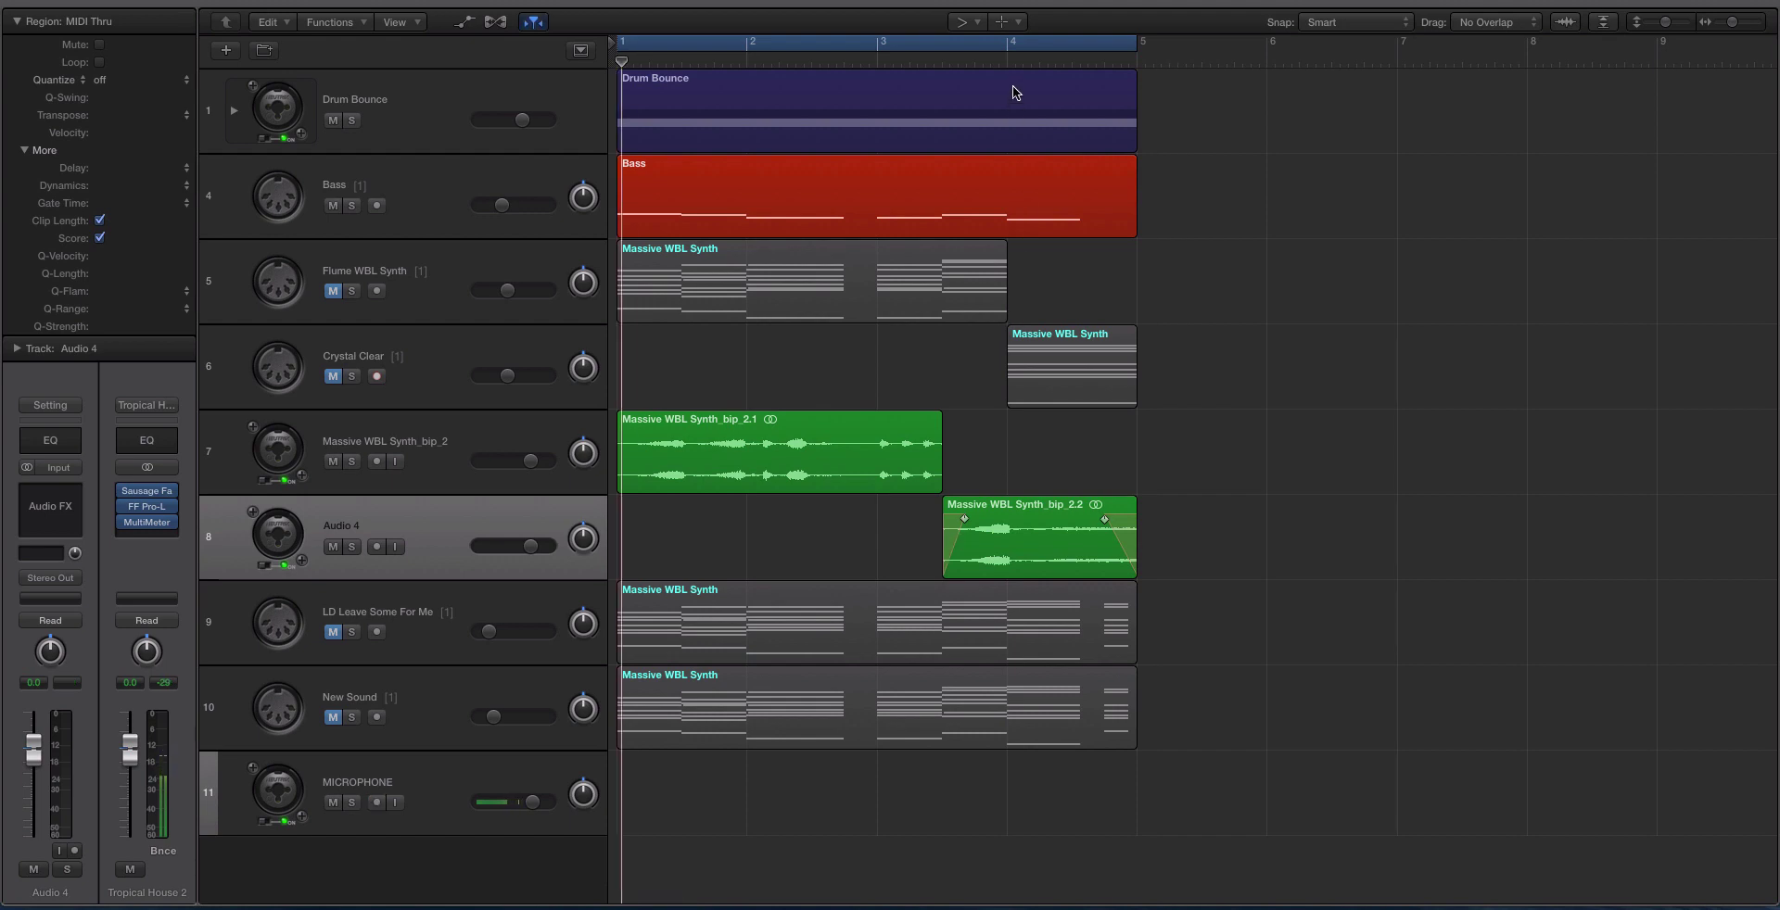
pyautogui.press('space')
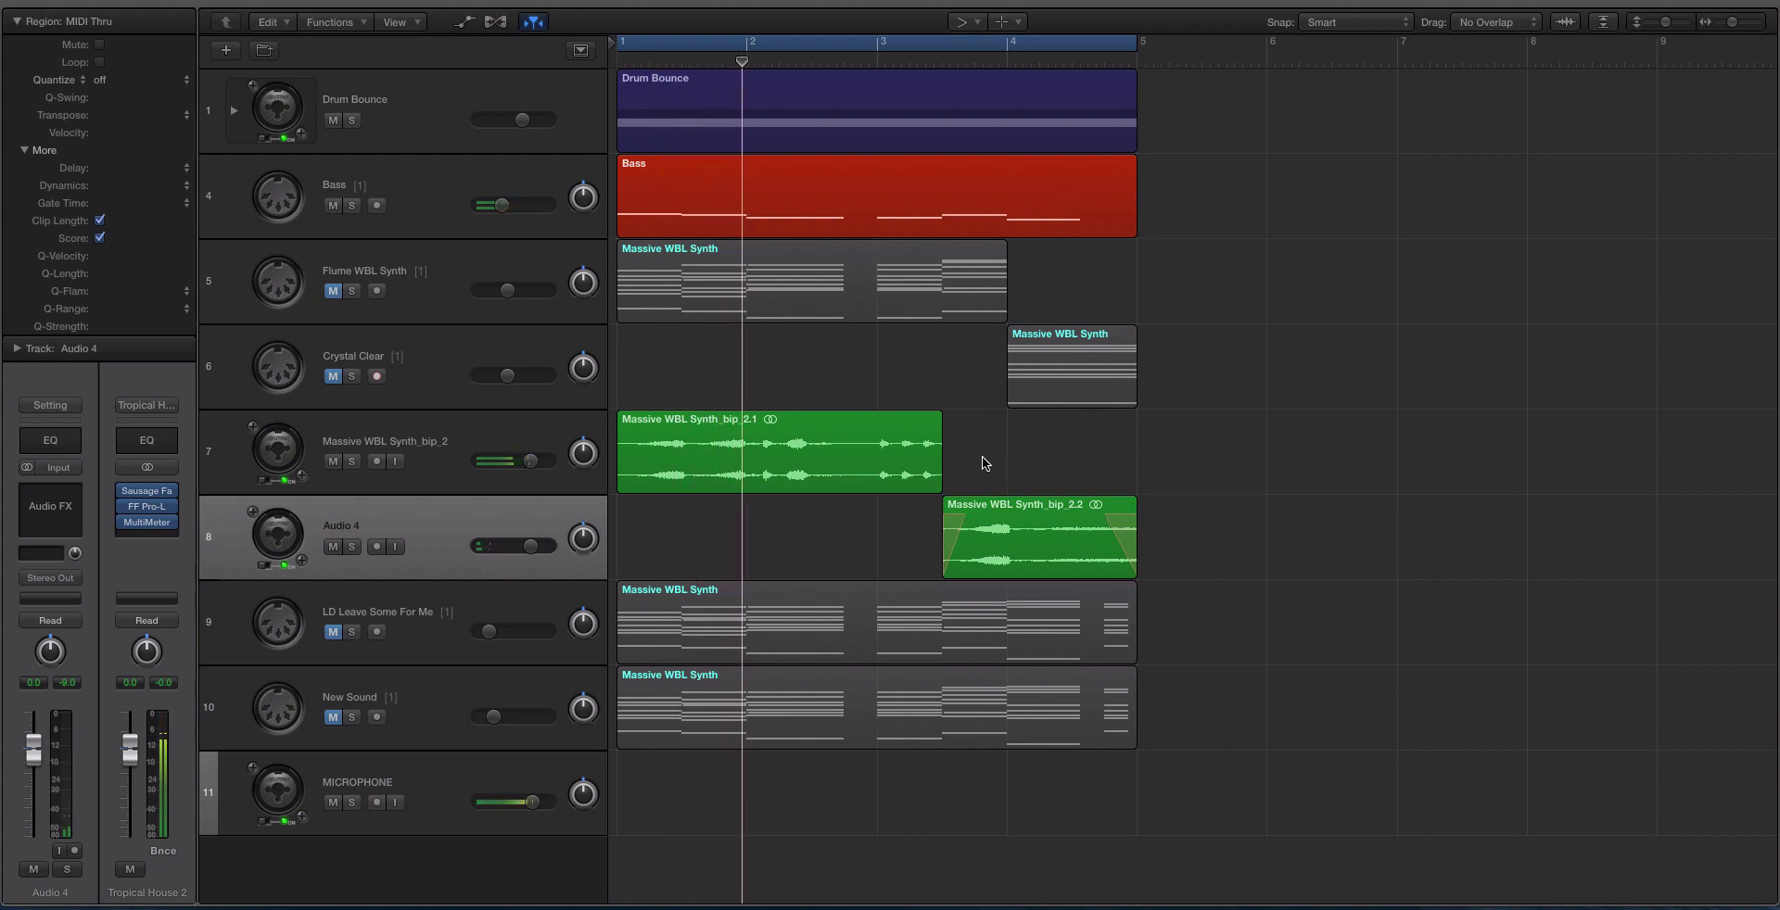
# - Try a slow-down length of about 1982 on the Audio 4 region, and undo it
pyautogui.moveTo(1118, 552)
pyautogui.mouseDown()
pyautogui.moveTo(1135, 554)
pyautogui.moveTo(996, 519)
pyautogui.mouseUp()
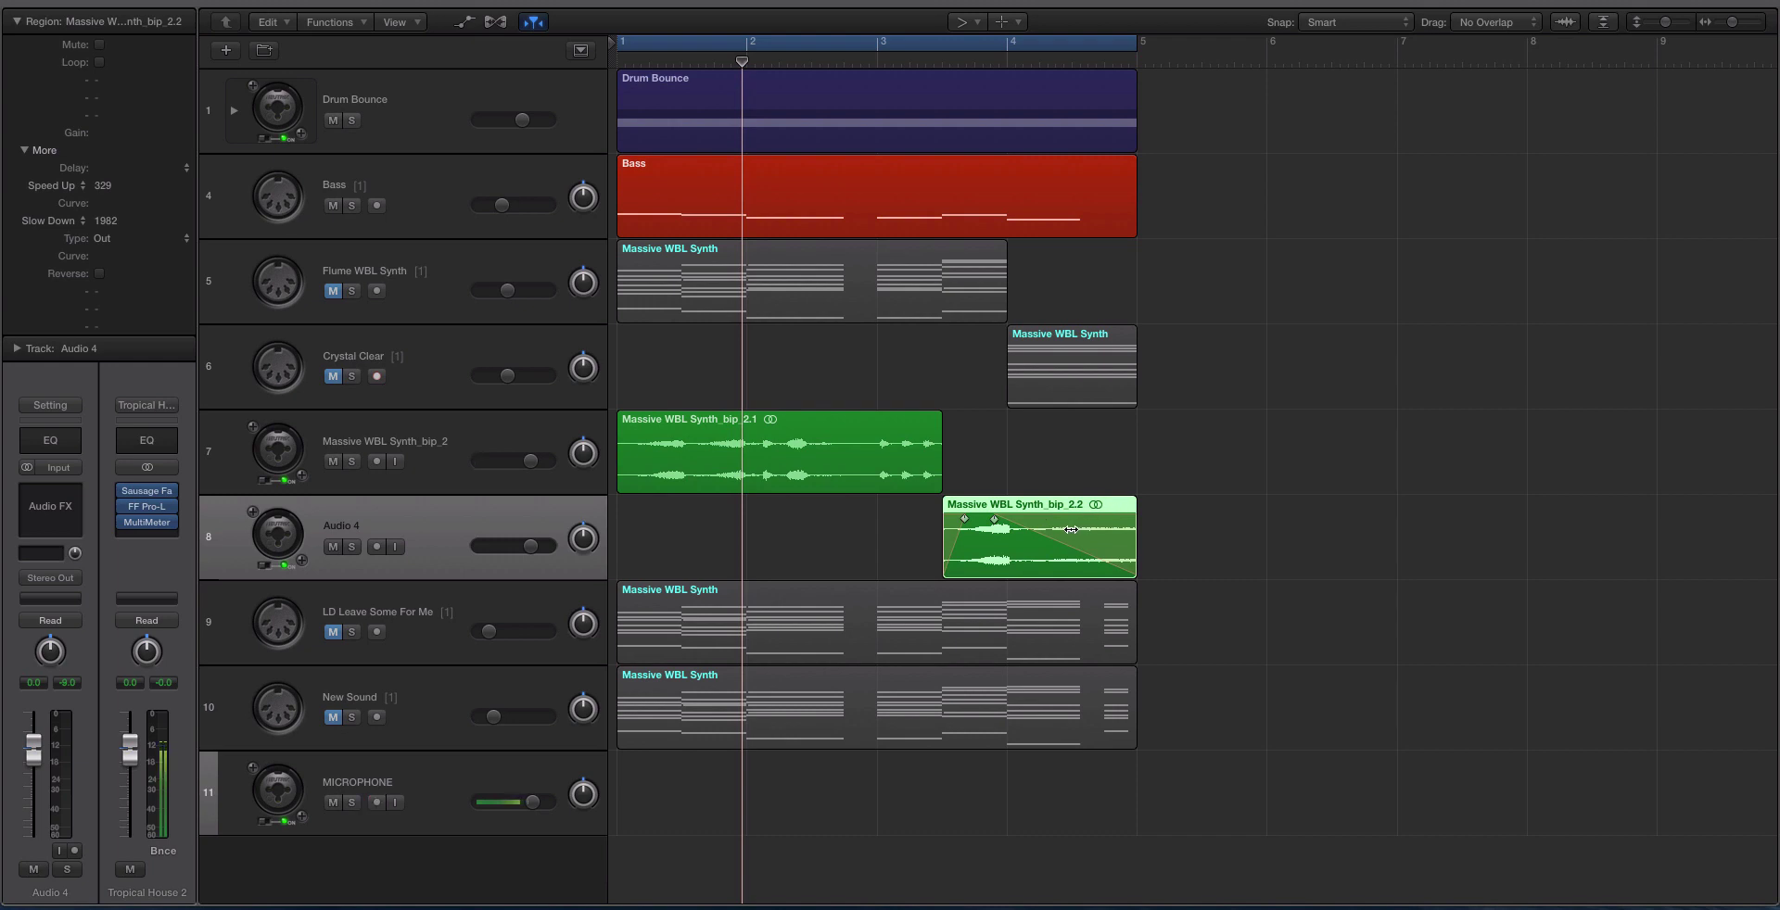
pyautogui.press('super+z')
pyautogui.click(1110, 488)
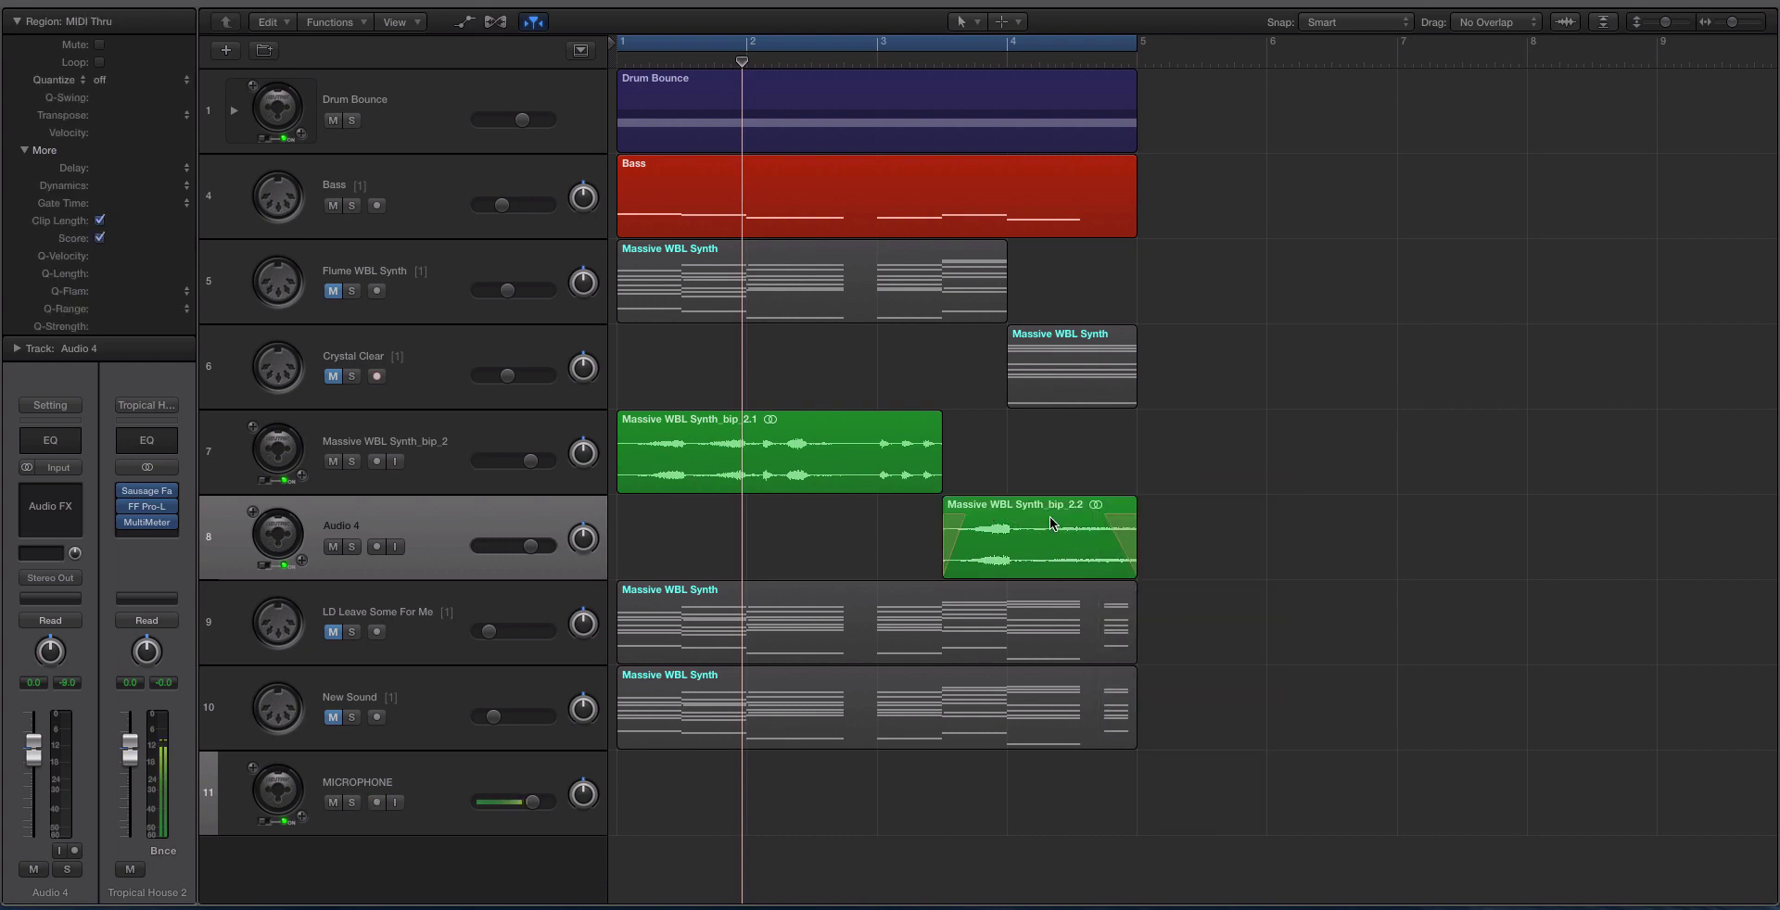